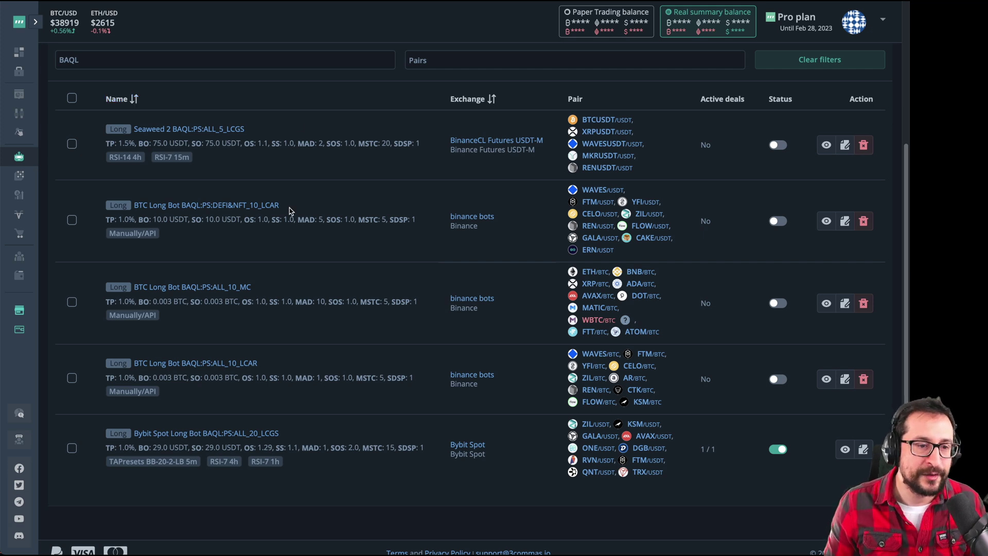
Highlight Seaweed 2's ALL_5_LCGS BAQL suffix, then zoom the bot list page in.
mouse_move(248, 356)
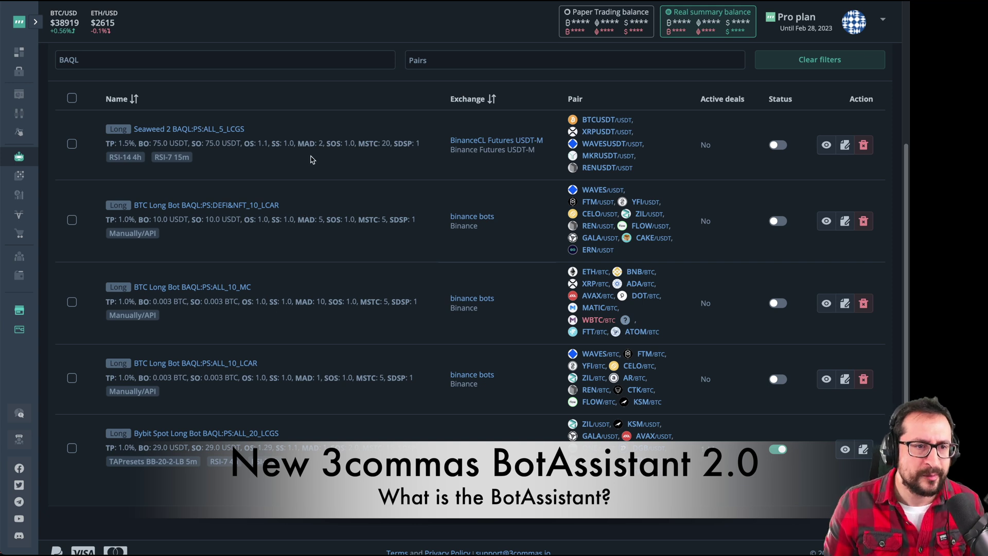
left_click_drag(252, 130, 173, 130)
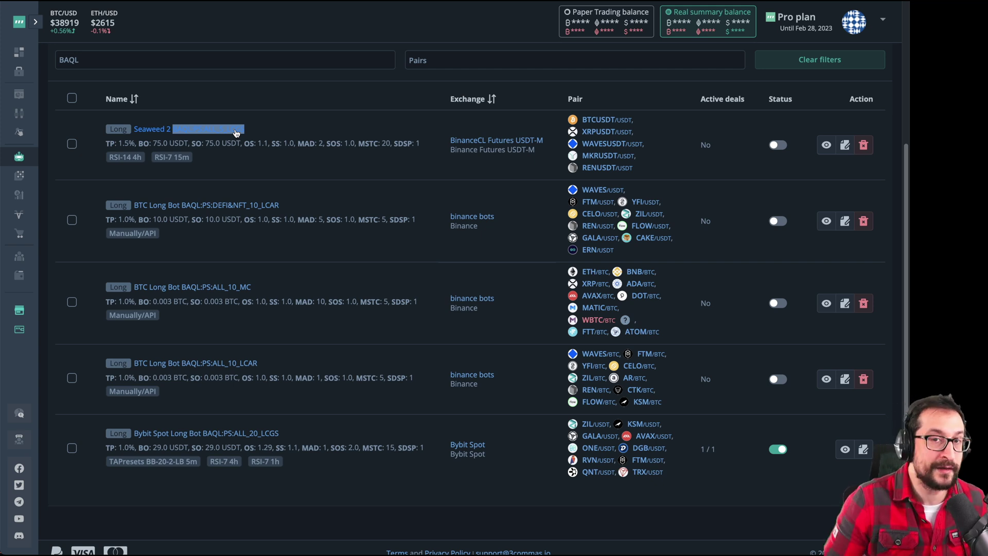
left_click(303, 126)
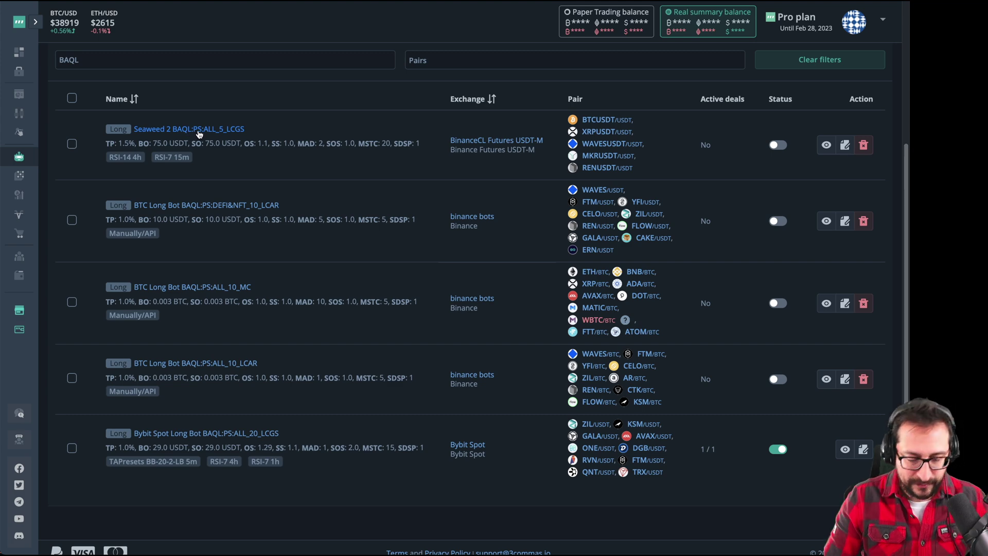
key("ctrl+plus")
key("ctrl+plus")
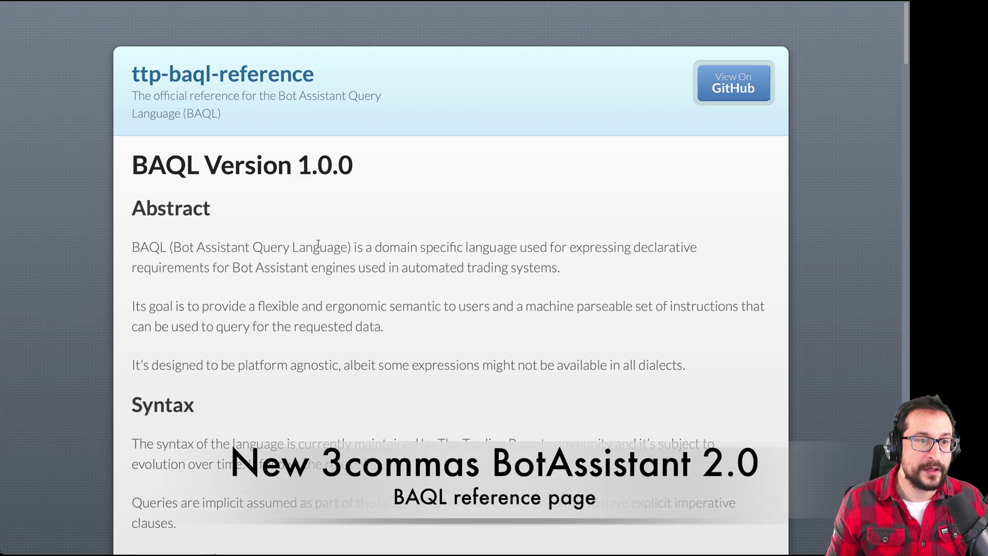
Highlight the PairsSettings examples BAQL:PS:ALL_50_BUS, its bullish sentiment description, and MEME_25_DUSD.
scroll(361, 281, "down", 4)
scroll(361, 280, "down", 20)
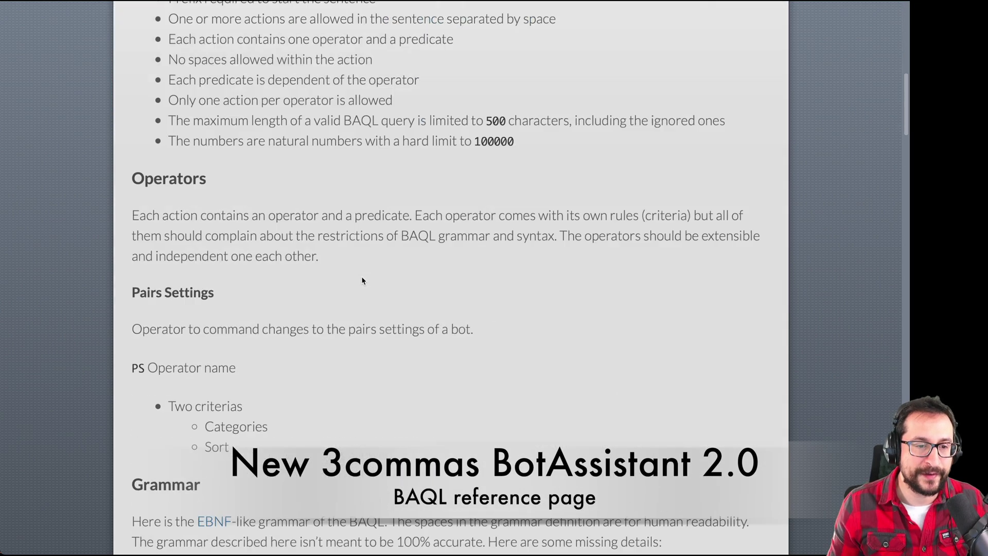
scroll(361, 280, "down", 20)
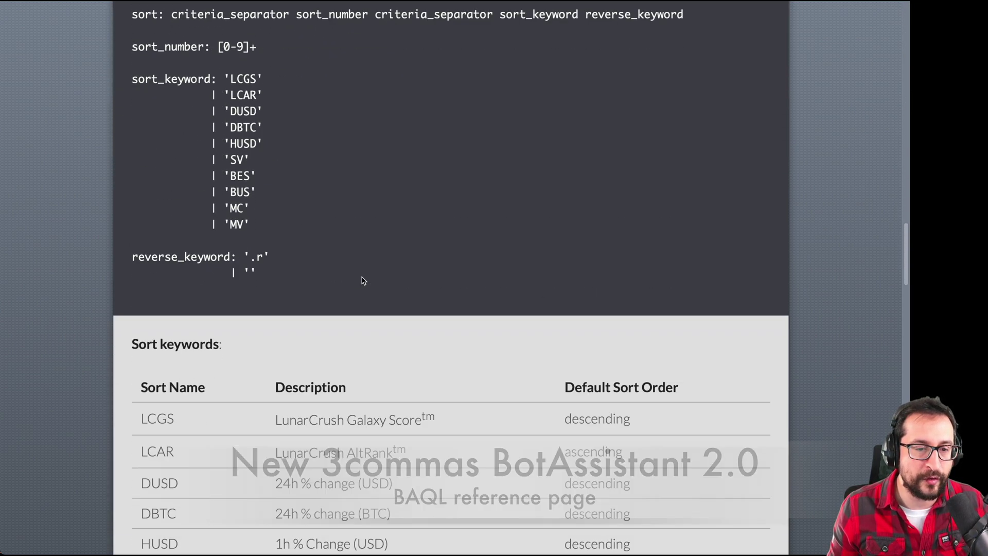
scroll(362, 281, "down", 9)
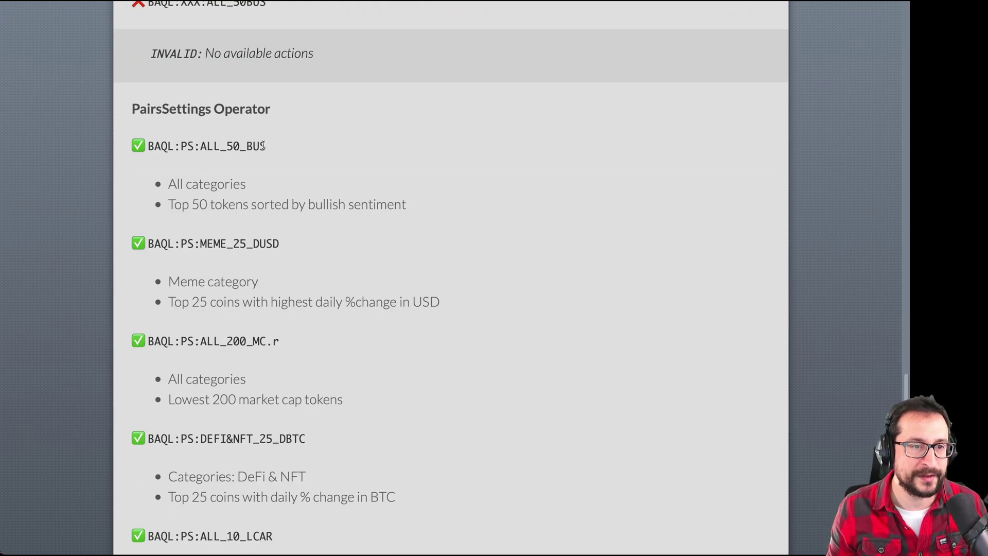
left_click_drag(266, 146, 153, 147)
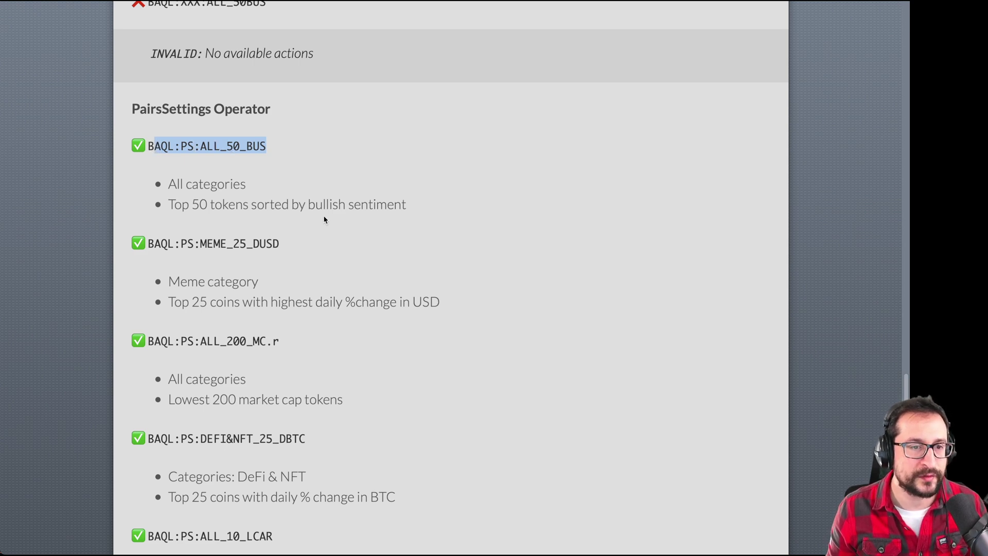
left_click_drag(314, 205, 389, 204)
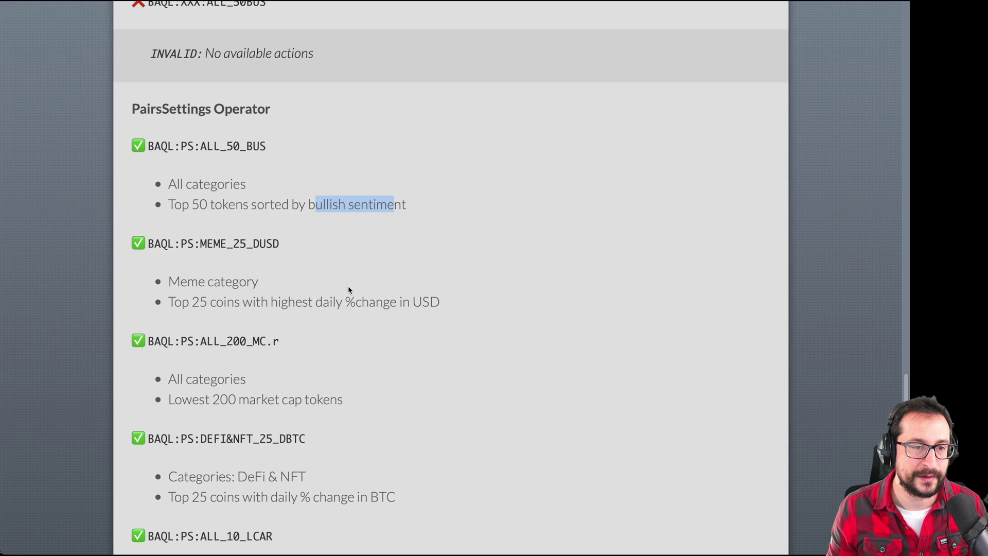
scroll(329, 272, "down", 1)
double_click(216, 225)
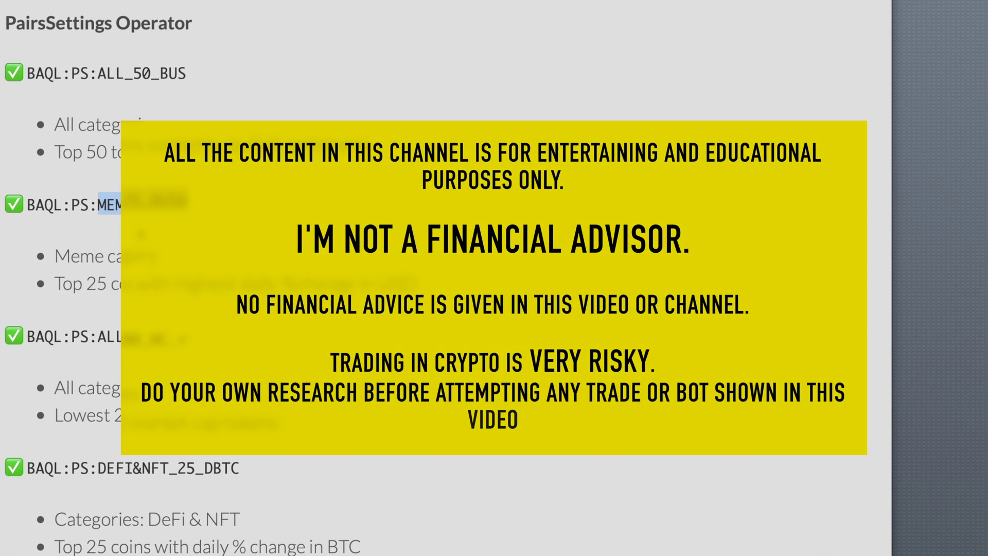
Scroll back to the Sort keywords table and highlight the DEFI&NFT_10_LCAR suffix.
scroll(431, 288, "up", 10)
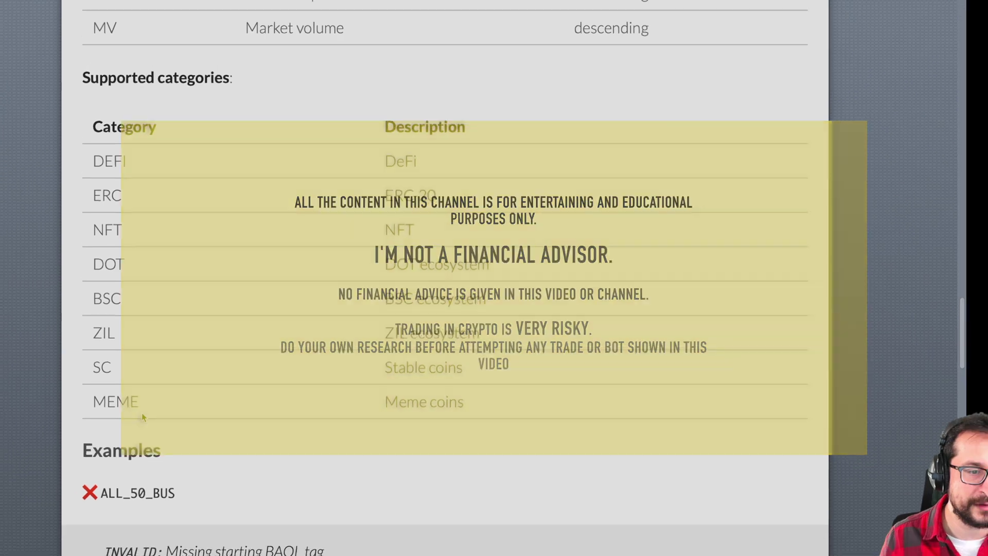
scroll(154, 335, "up", 5)
scroll(217, 273, "up", 5)
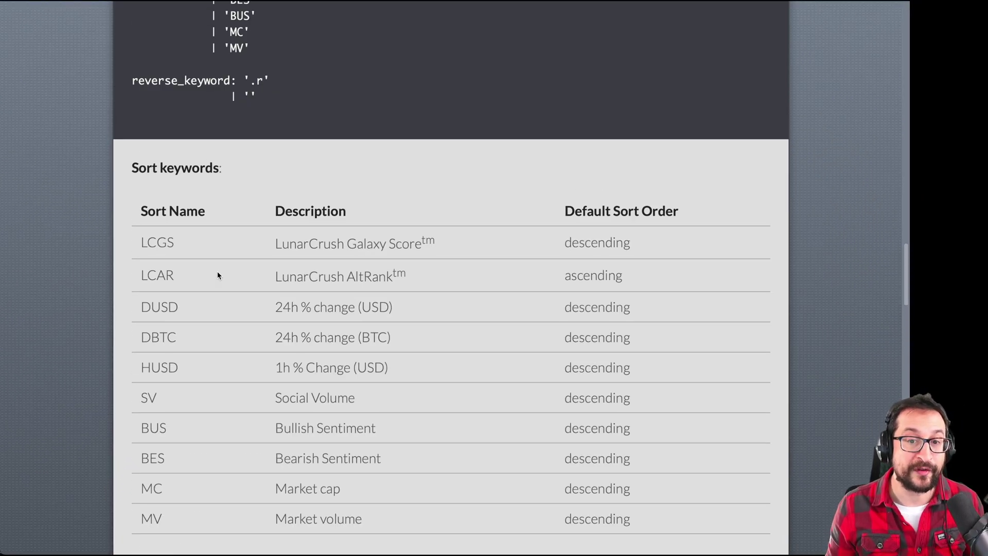
scroll(217, 276, "down", 2)
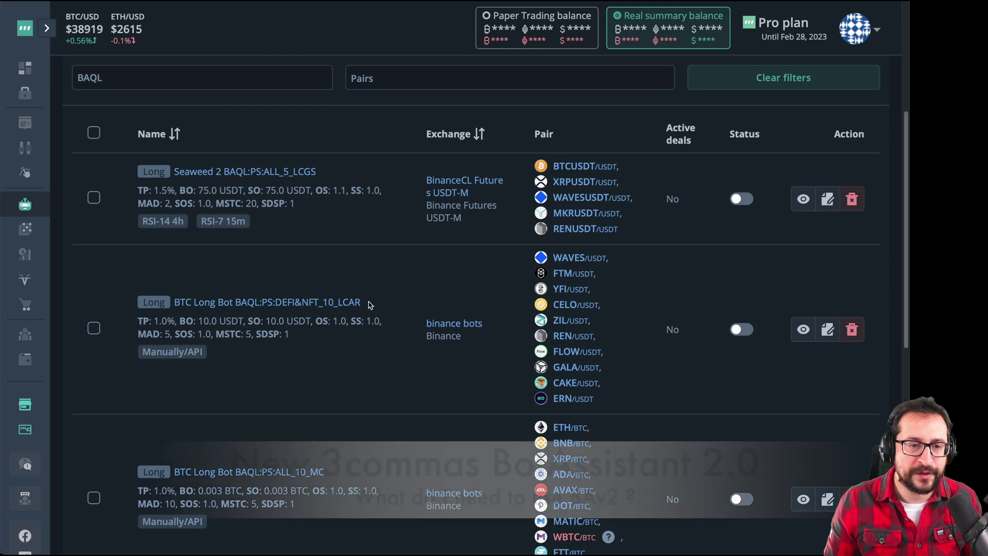
left_click_drag(362, 302, 237, 299)
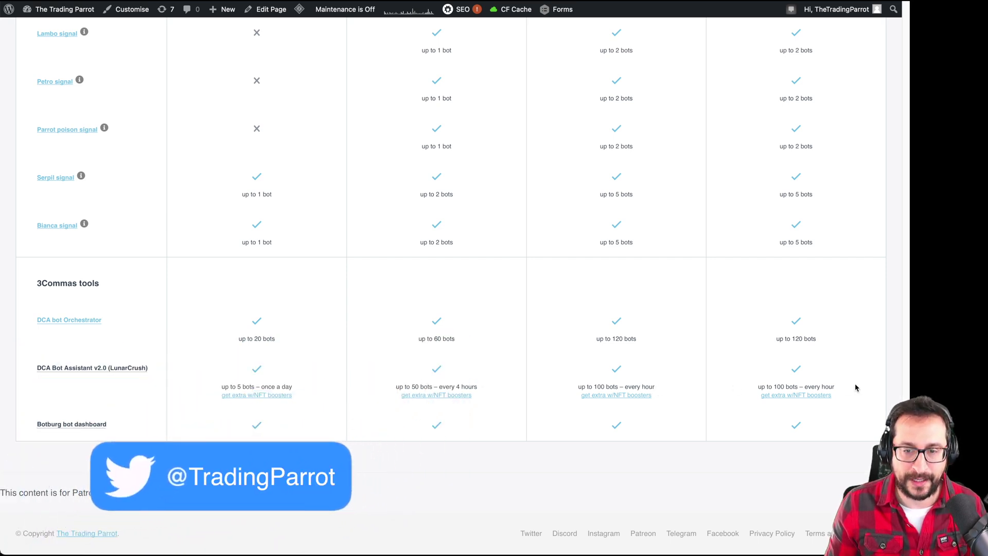
mouse_move(98, 369)
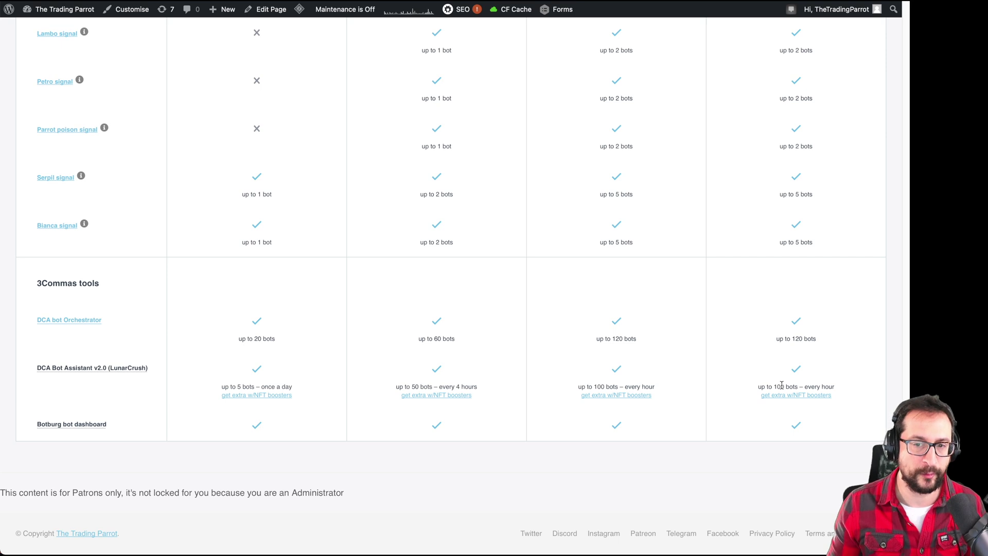
double_click(781, 386)
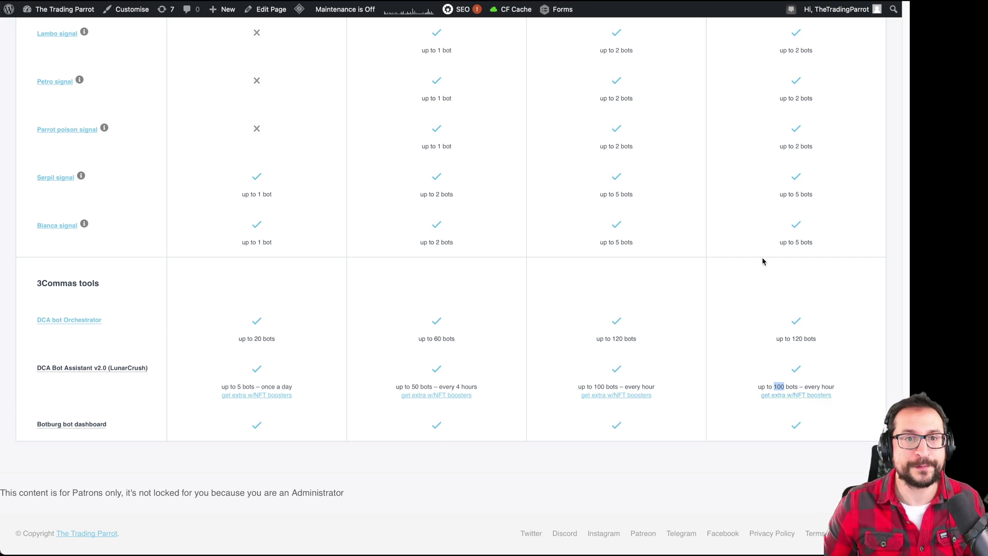
left_click(849, 385)
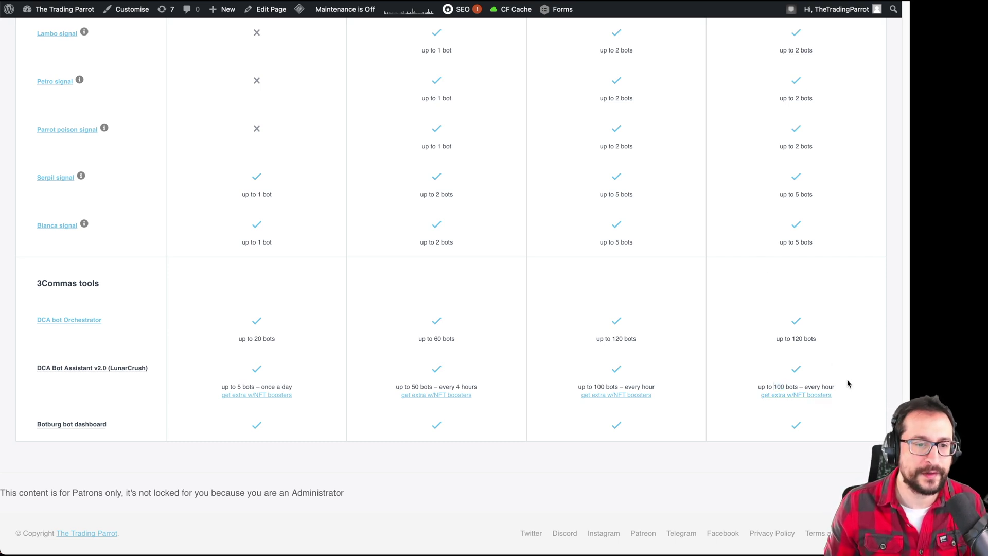
Highlight the DCA Bot Assistant tier row and the top tier's 100-bots-every-hour limit.
left_click_drag(849, 385, 484, 416)
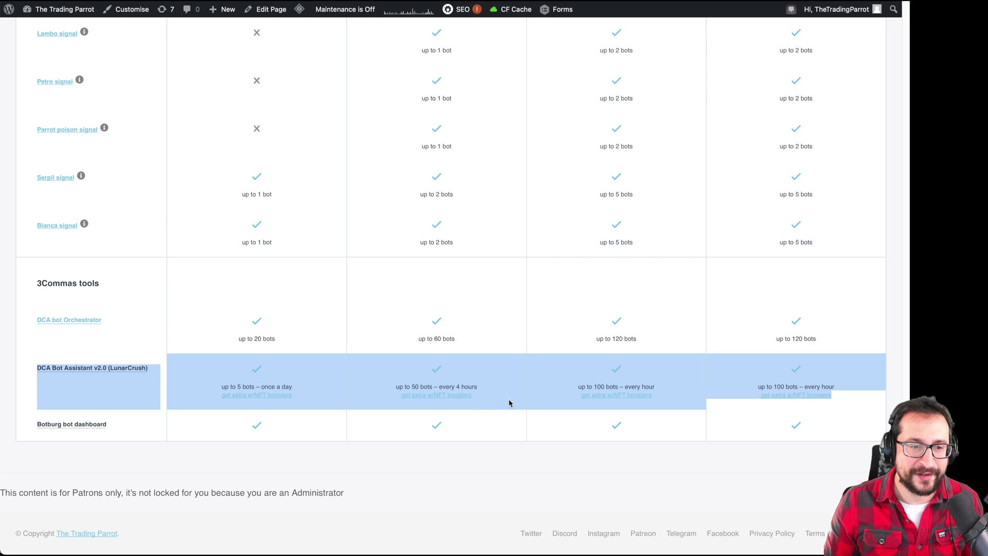
left_click(528, 382)
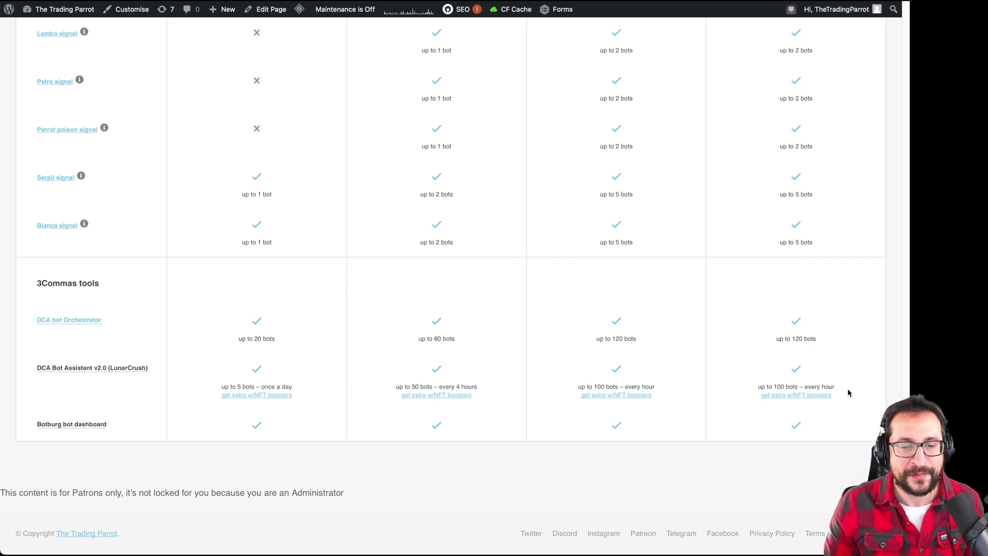
left_click_drag(857, 392, 756, 387)
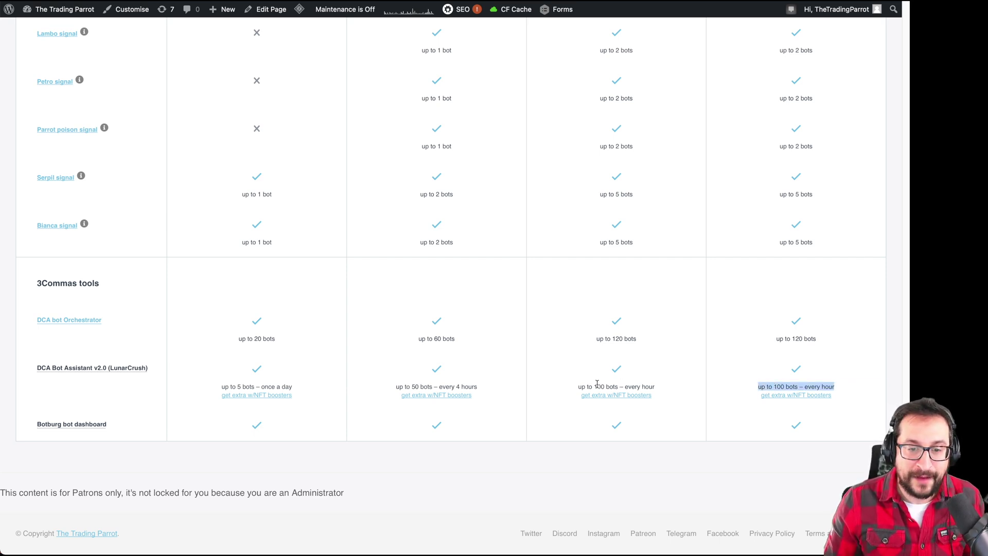
left_click(685, 387)
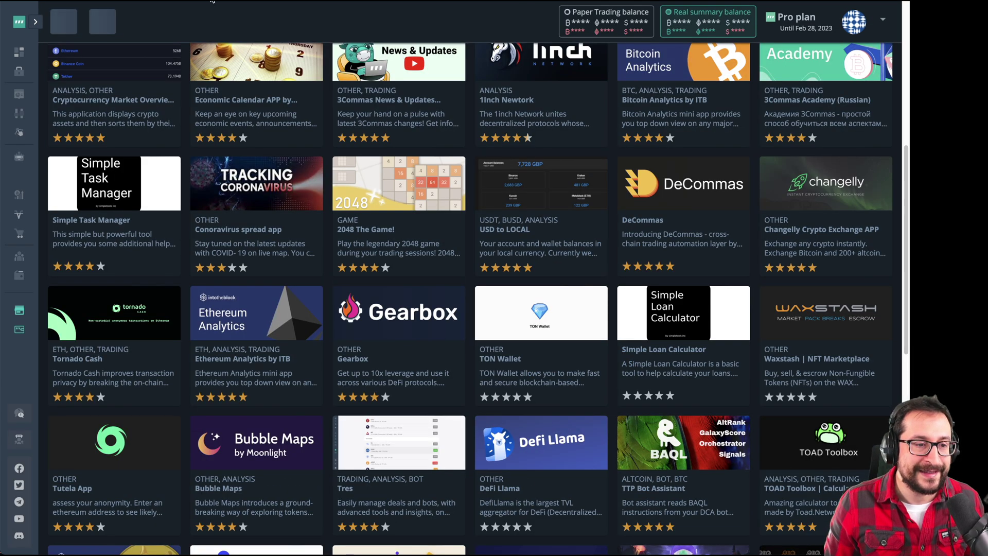
Launch TTP Bot Assistant from the Marketplace and switch to its BAQL Validator tab.
scroll(540, 216, "up", 7)
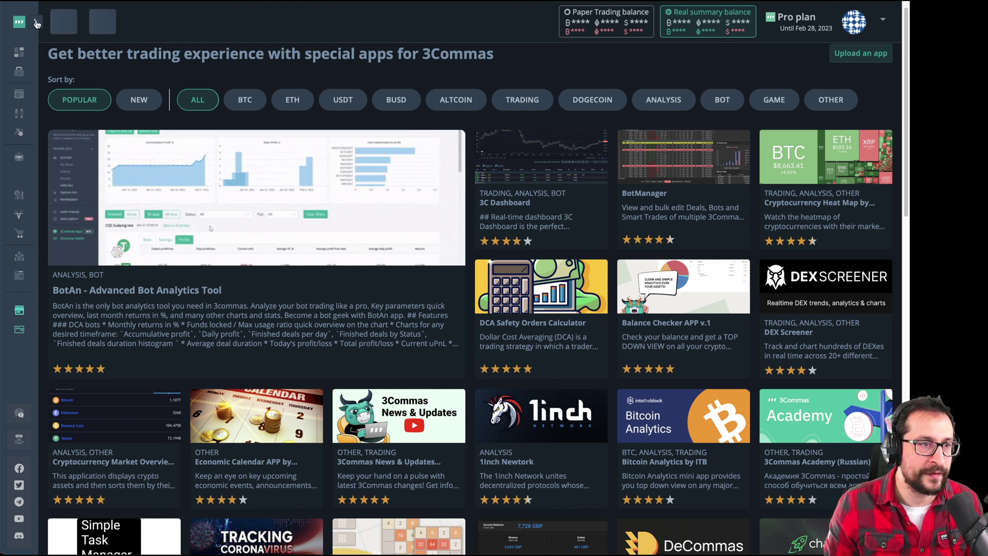
mouse_move(32, 333)
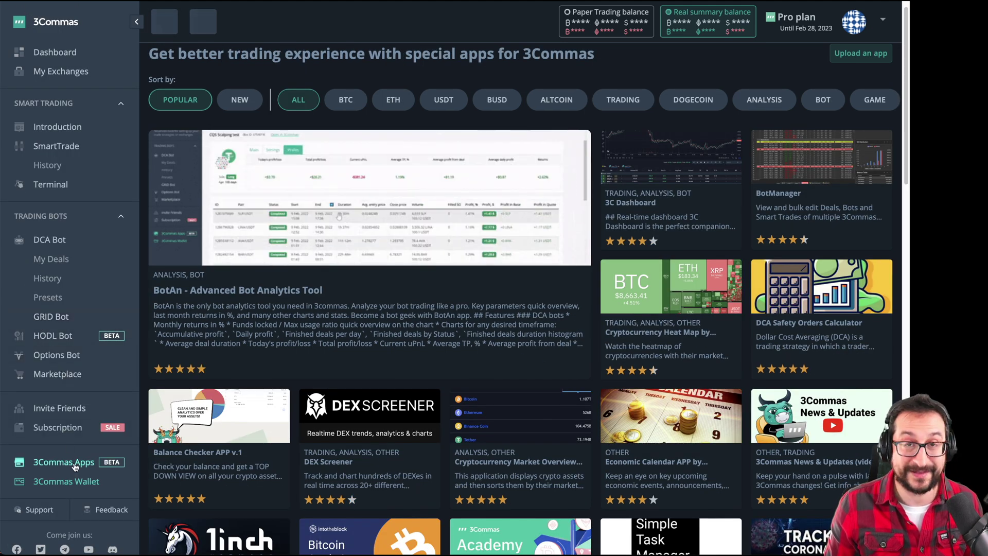
scroll(771, 351, "down", 8)
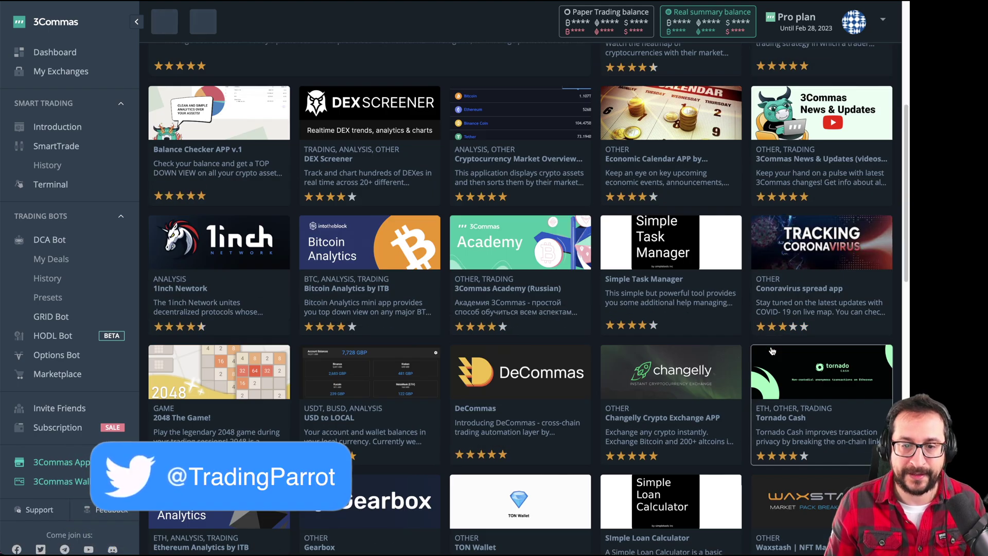
scroll(771, 352, "down", 4)
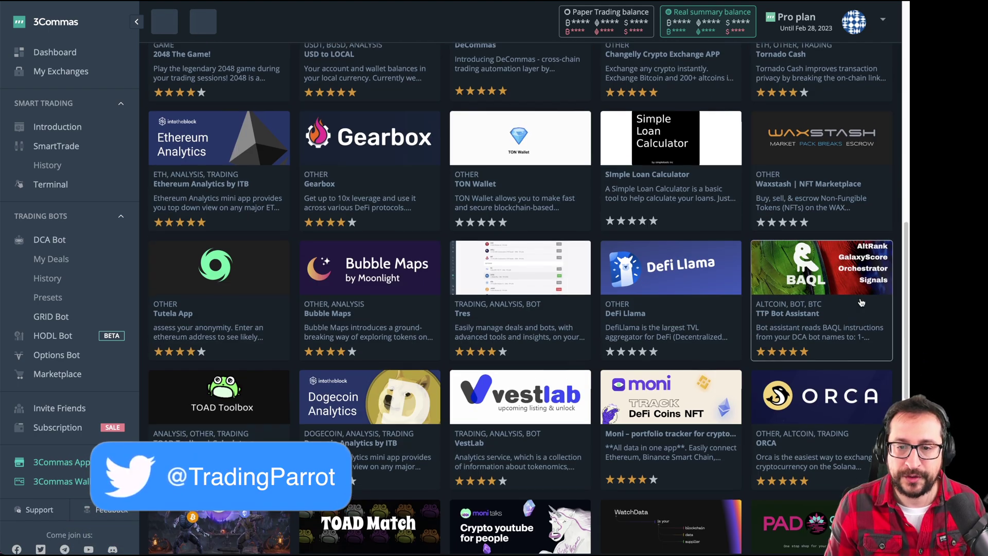
left_click(851, 289)
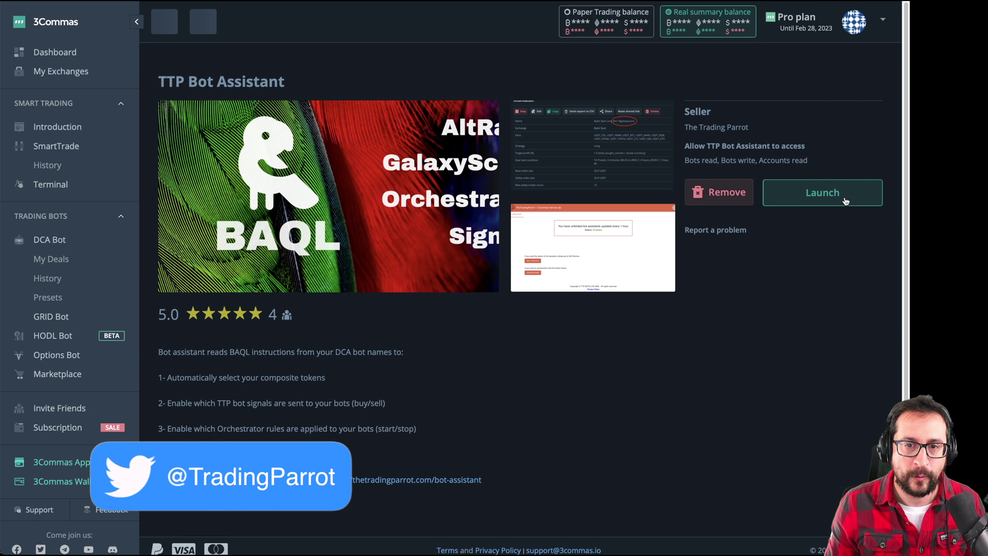
left_click(845, 200)
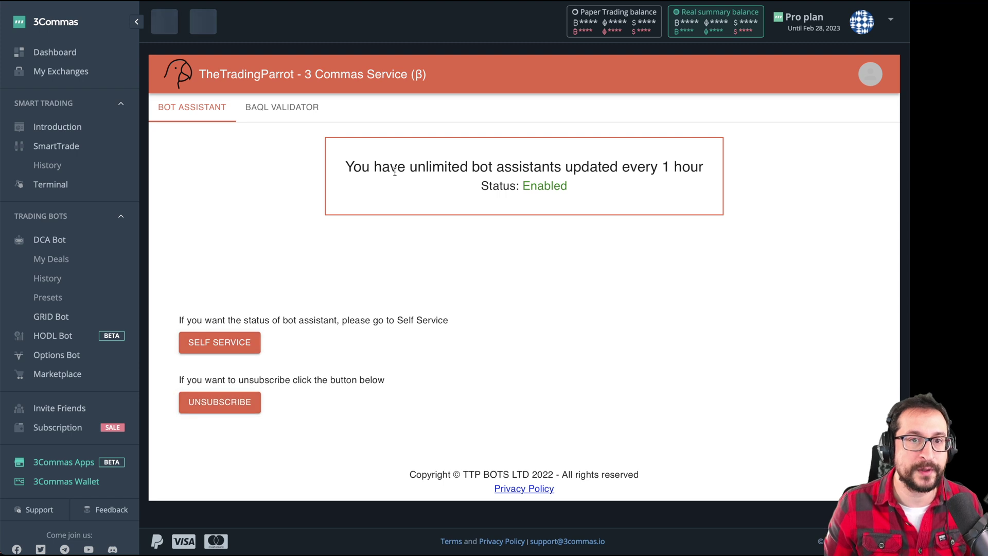
left_click_drag(420, 149, 430, 184)
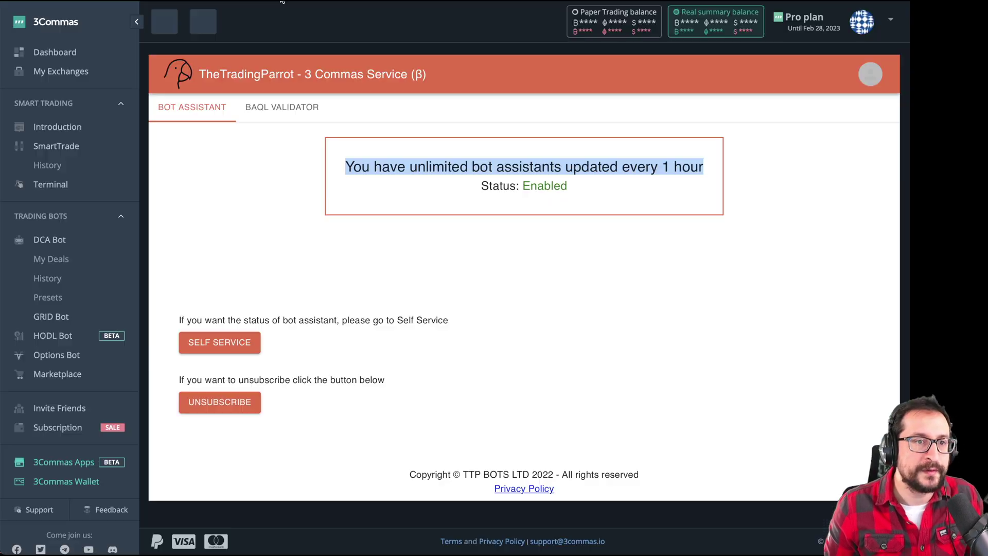
left_click(273, 112)
Paste and validate BAQL:PS:ALL_50_BUS, noting the BUS sort value in the results.
left_click(263, 181)
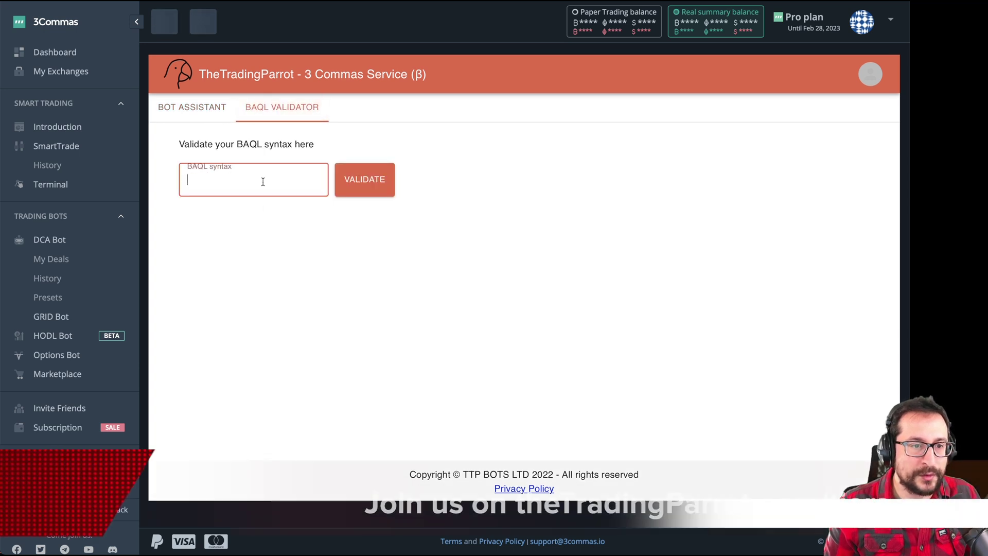
type("BAQL:PS:ALL_50_BUS")
left_click(379, 185)
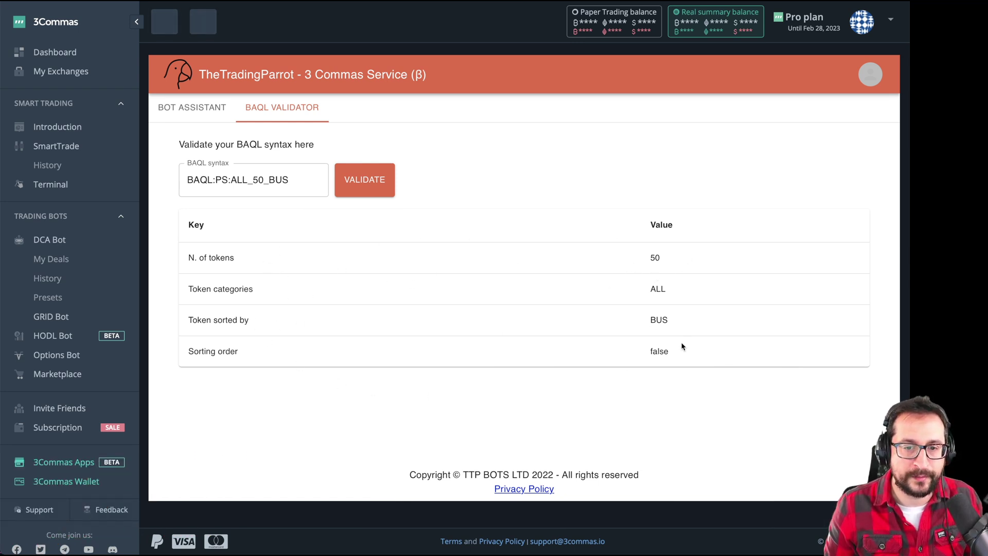
double_click(656, 320)
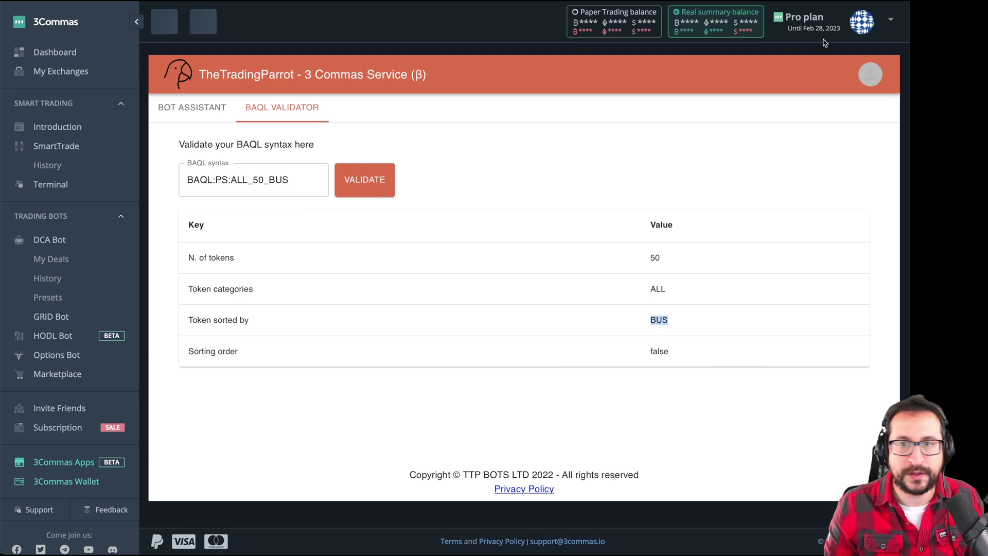
Copy the invalid BAQL:XXX:ALL_50BUS example from the docs and validate it.
key("alt+Tab")
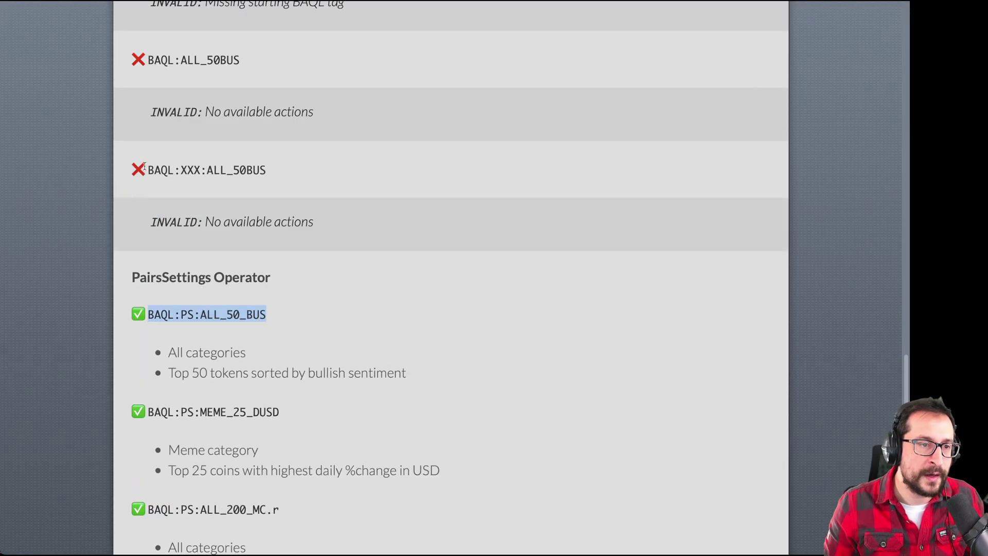
left_click_drag(148, 170, 267, 171)
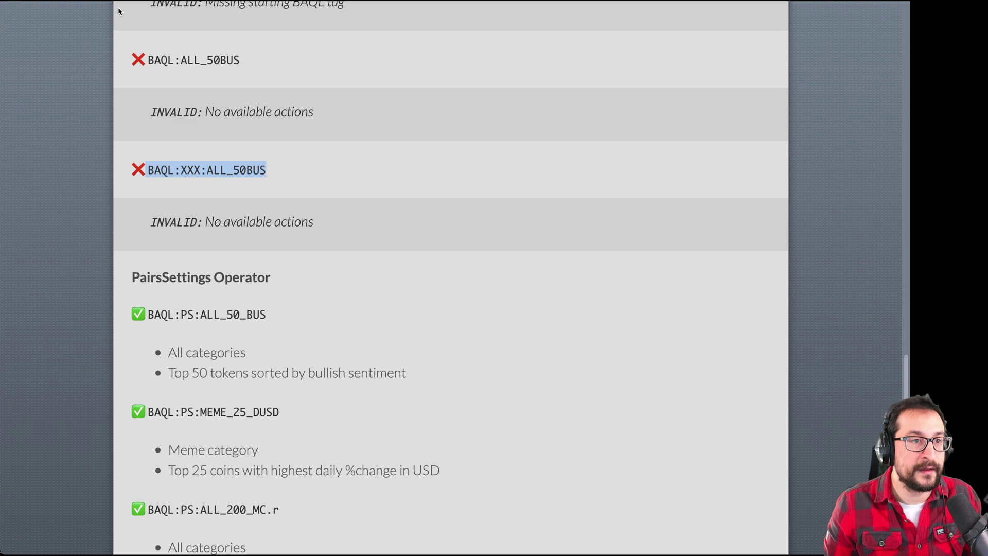
key("alt+Tab")
left_click(379, 179)
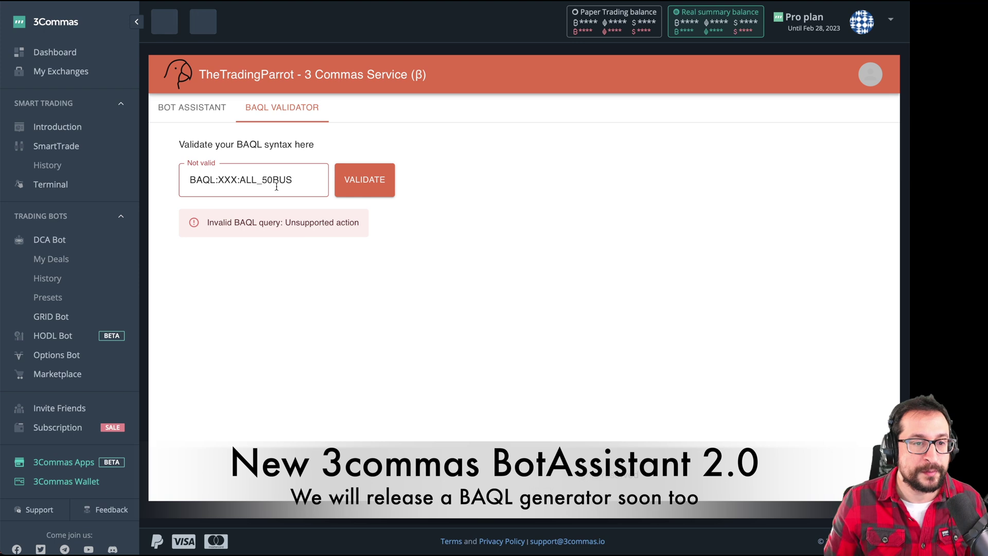
Replace the XXX action with ps so the query reads BAQL:ps:ALL_50BUS.
left_click_drag(295, 180, 188, 181)
left_click(232, 177)
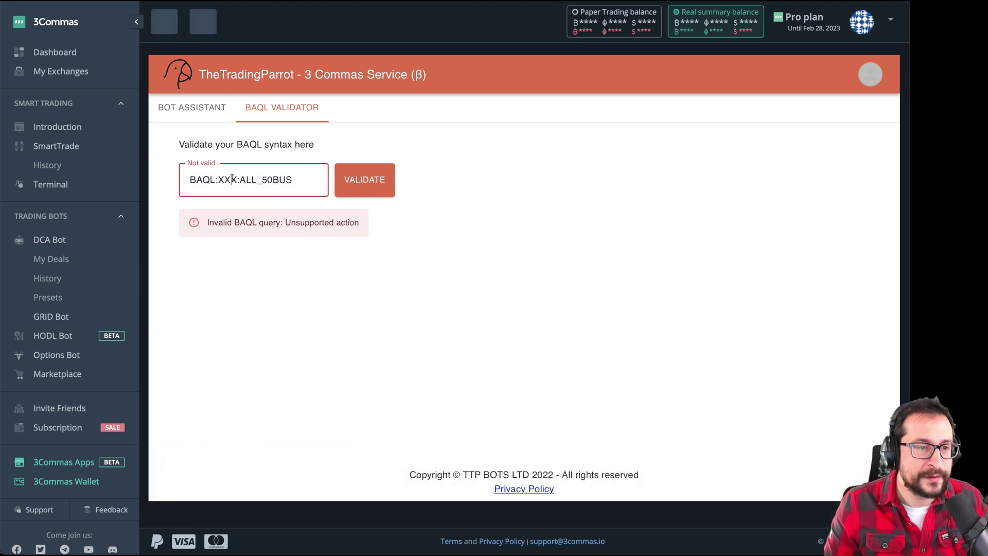
double_click(232, 177)
type("ps")
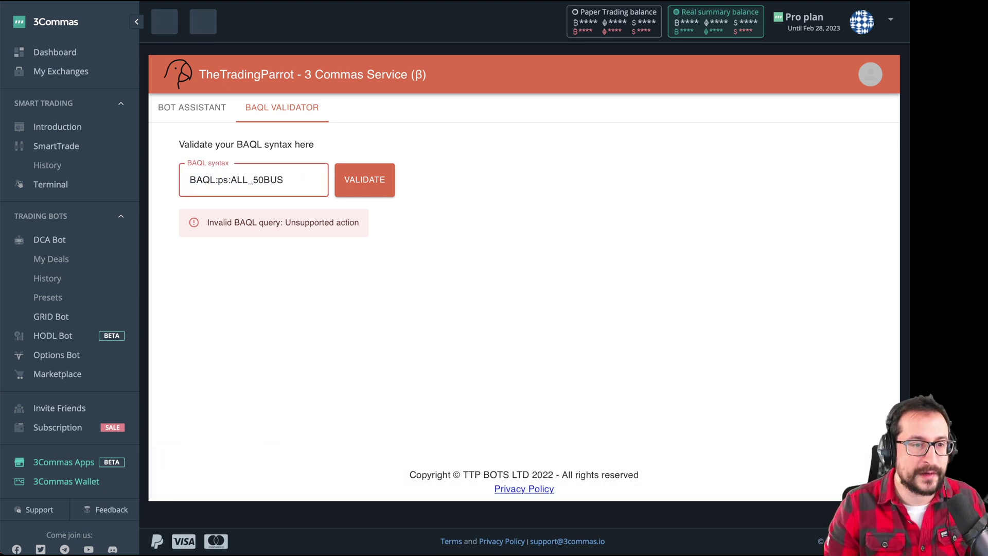
key("ctrl+a")
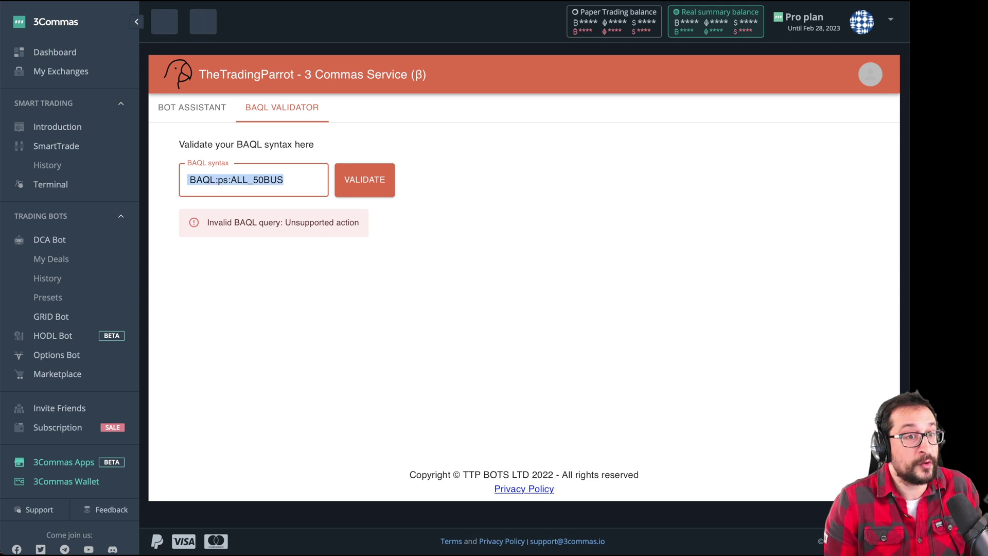
left_click(226, 180)
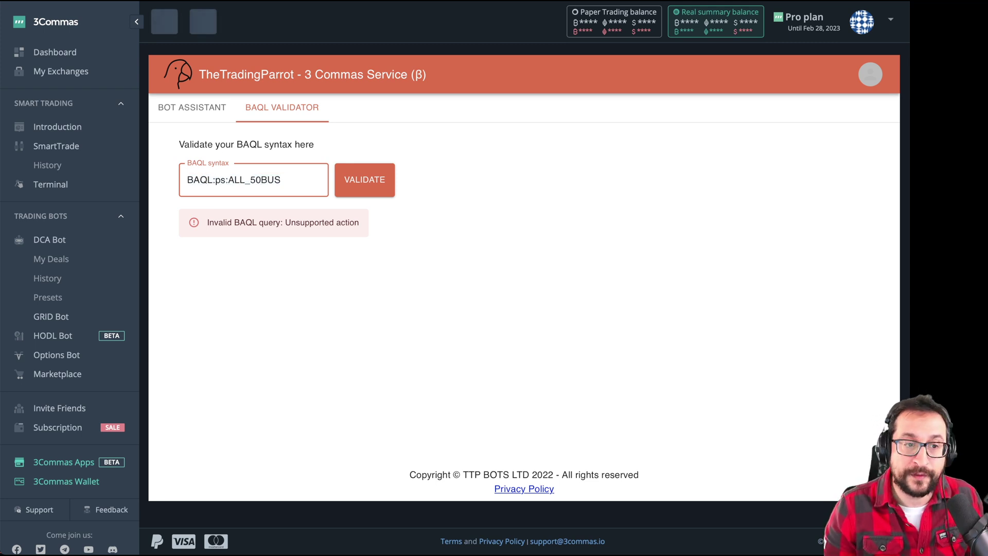
key("shift+Left")
key("shift+Left")
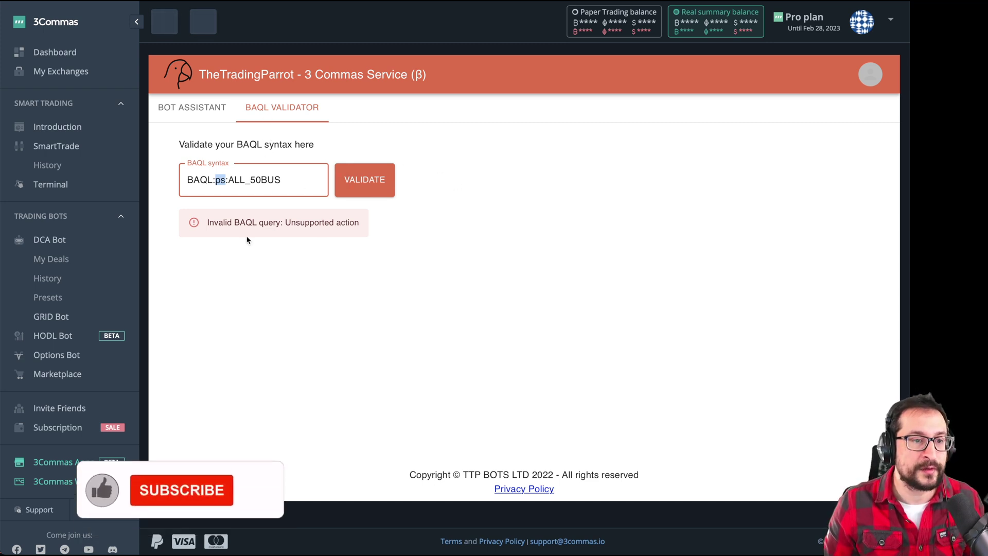
left_click_drag(283, 182, 192, 187)
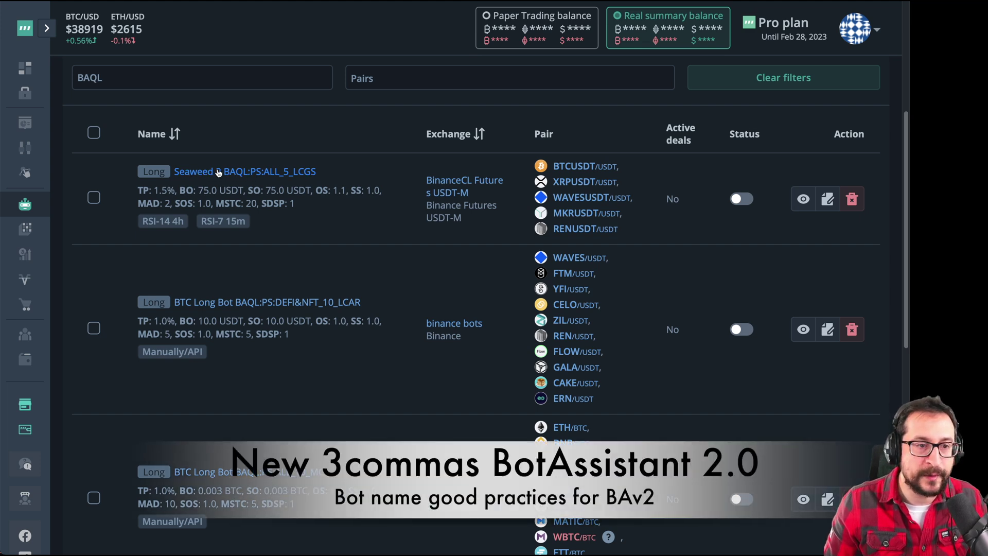
Highlight Seaweed 2's BAQL:PS:ALL_5_LCGS suffix and scroll through the BAQL-filtered bot list.
left_click_drag(317, 171, 224, 176)
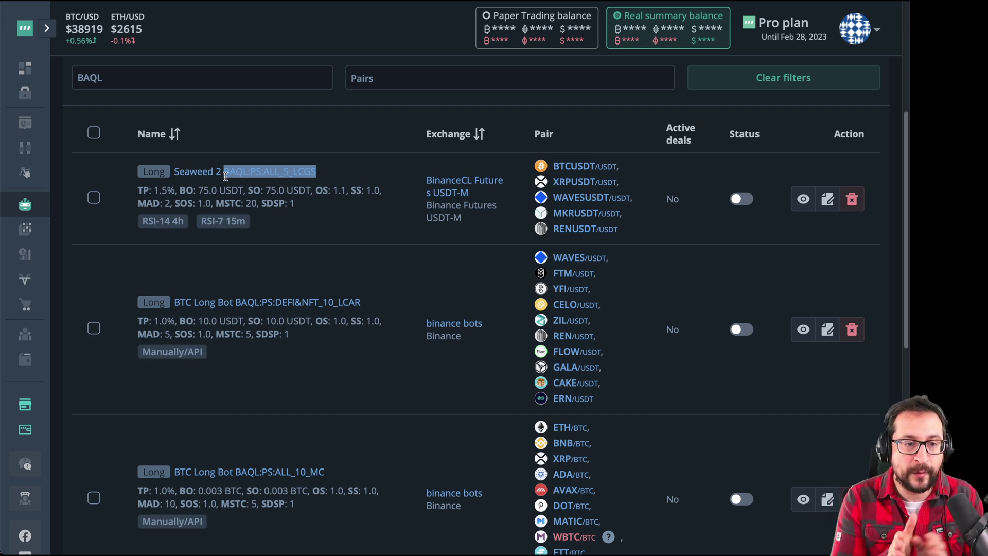
scroll(258, 426, "down", 5)
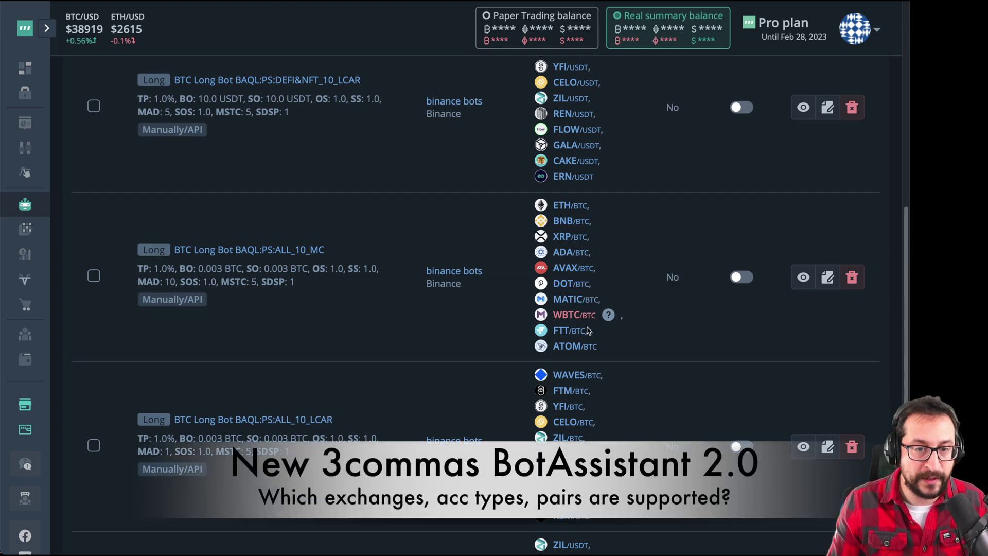
scroll(585, 349, "down", 5)
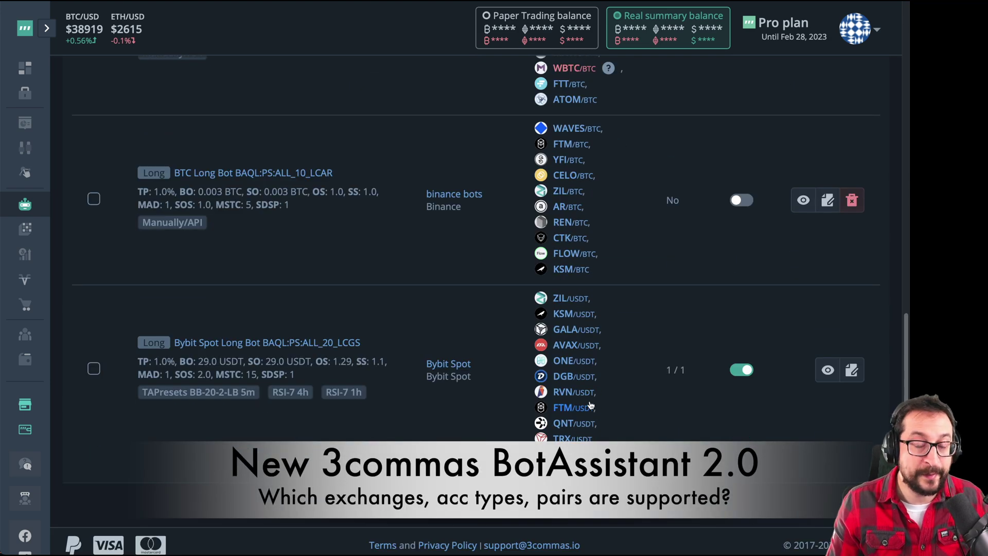
scroll(590, 405, "up", 6)
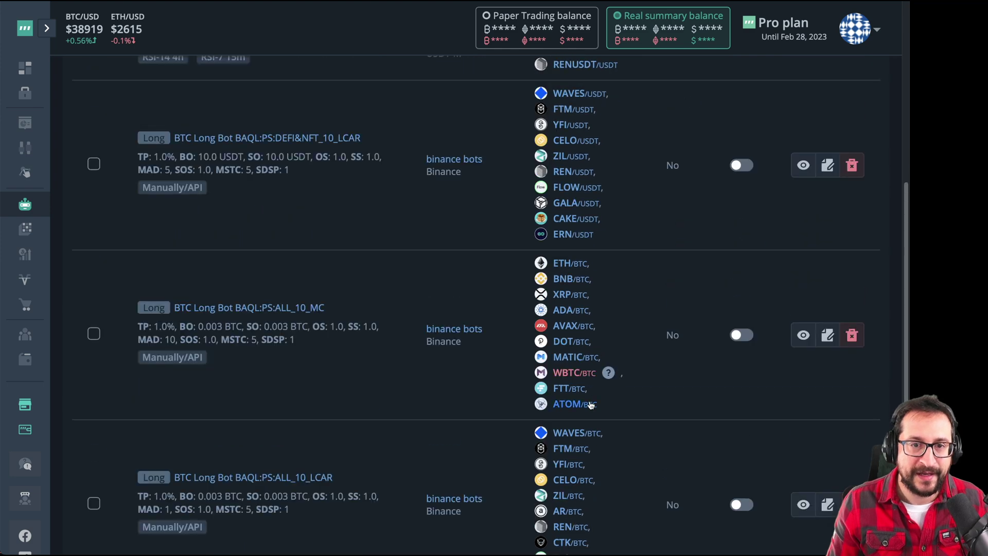
scroll(590, 405, "up", 2)
scroll(590, 406, "up", 2)
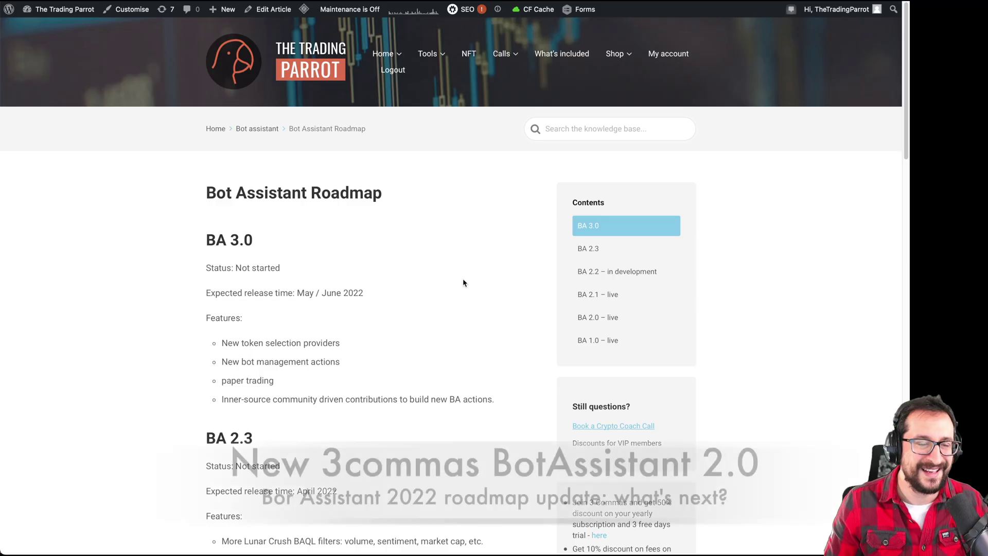
Highlight the BA 1.0 and BA 2.0 roadmap sections, then return to BA 2.1 NFT boosts.
scroll(462, 278, "down", 15)
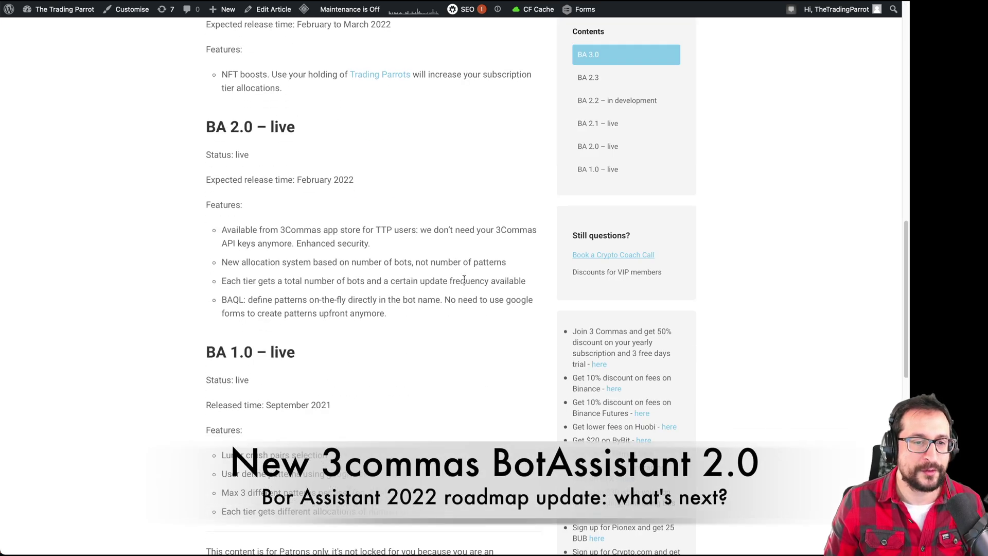
scroll(464, 279, "down", 4)
scroll(465, 277, "up", 2)
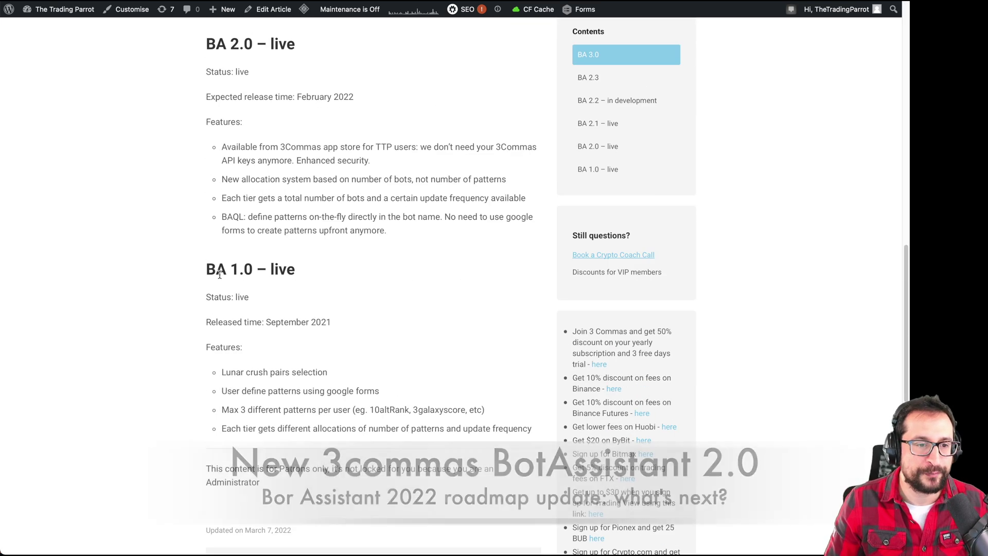
left_click_drag(206, 273, 397, 436)
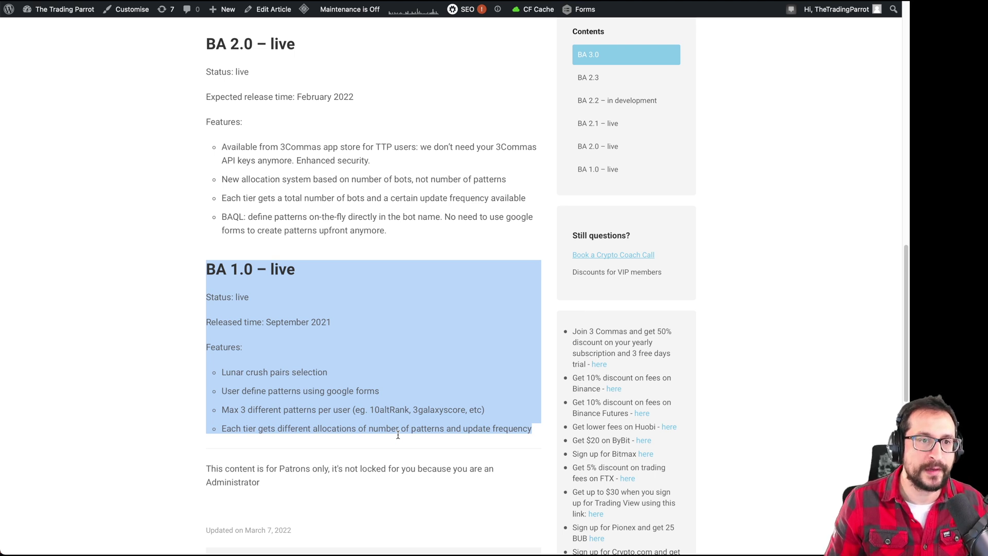
scroll(276, 107, "up", 1)
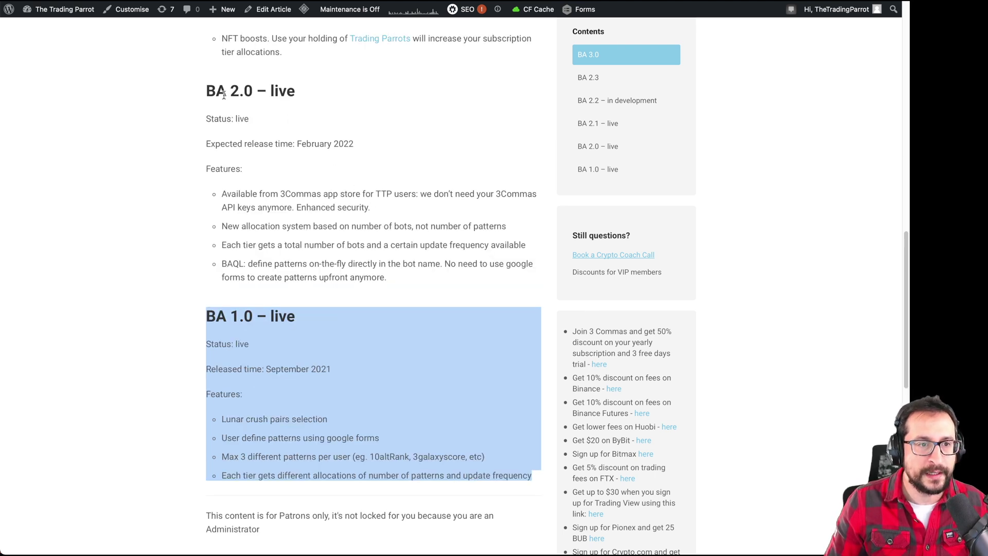
left_click_drag(206, 92, 391, 275)
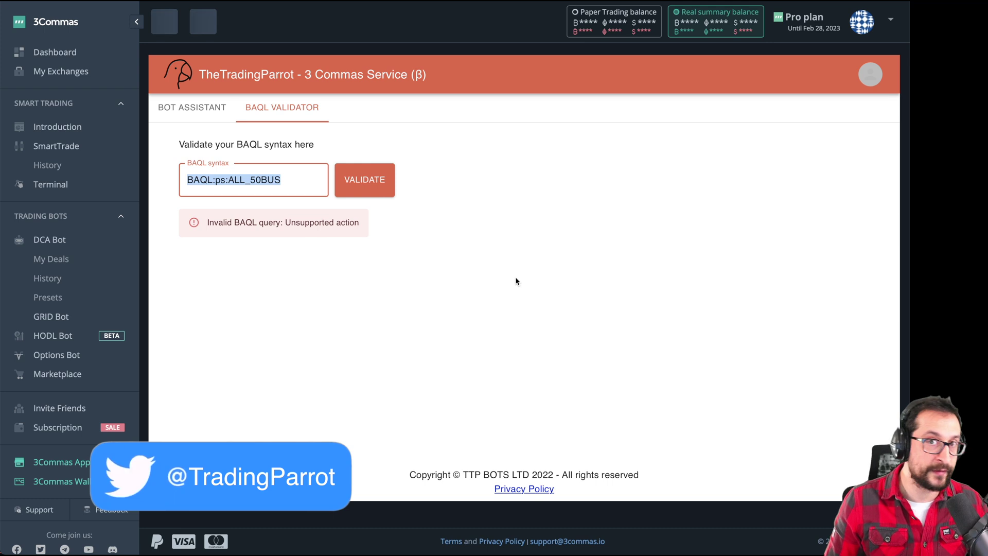
left_click(220, 108)
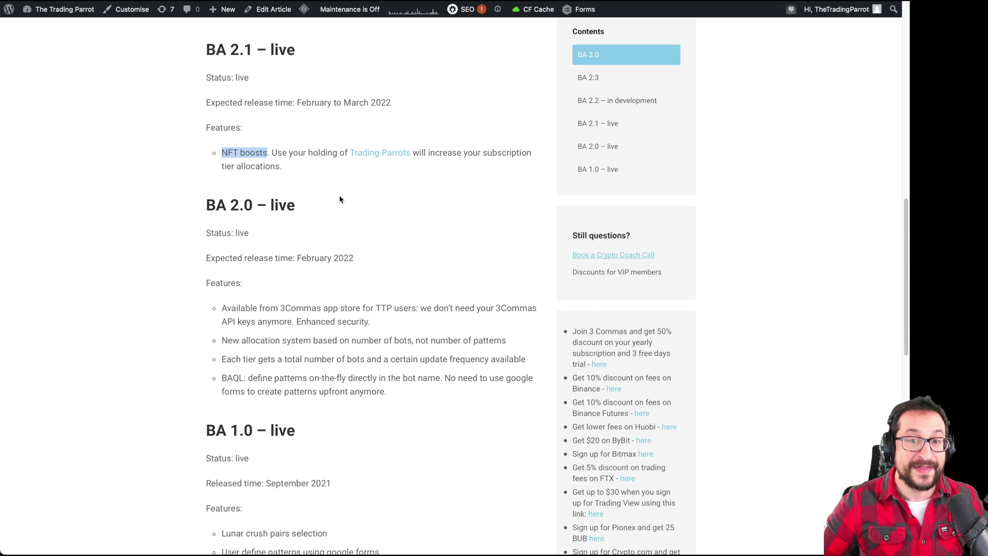
Compare the NFT Starter booster's Observer value with the 50-bot allowance on the tiers page.
left_click(396, 153)
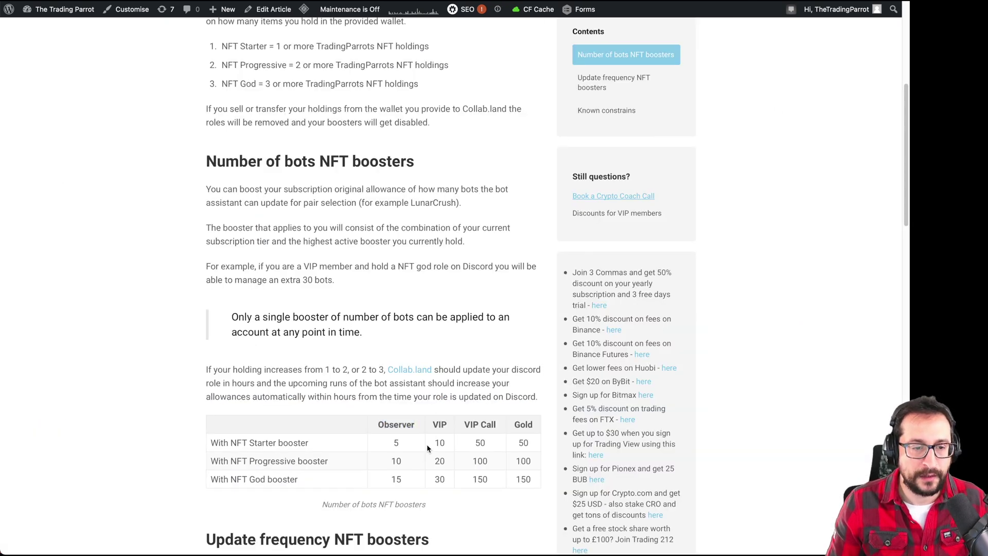
double_click(396, 442)
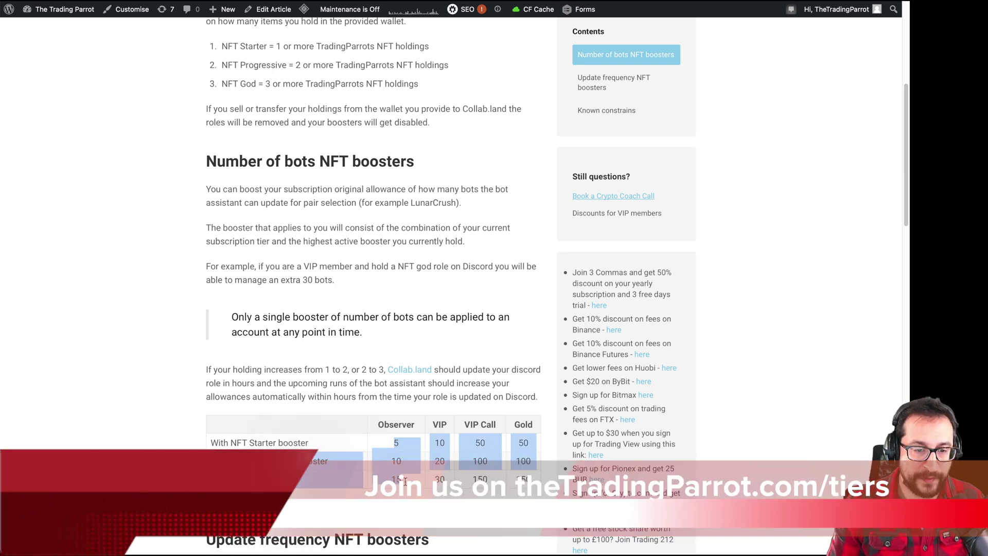
left_click(405, 481)
key("ctrl+Tab")
left_click_drag(424, 386, 415, 386)
left_click(415, 386)
key("ctrl+shift+Tab")
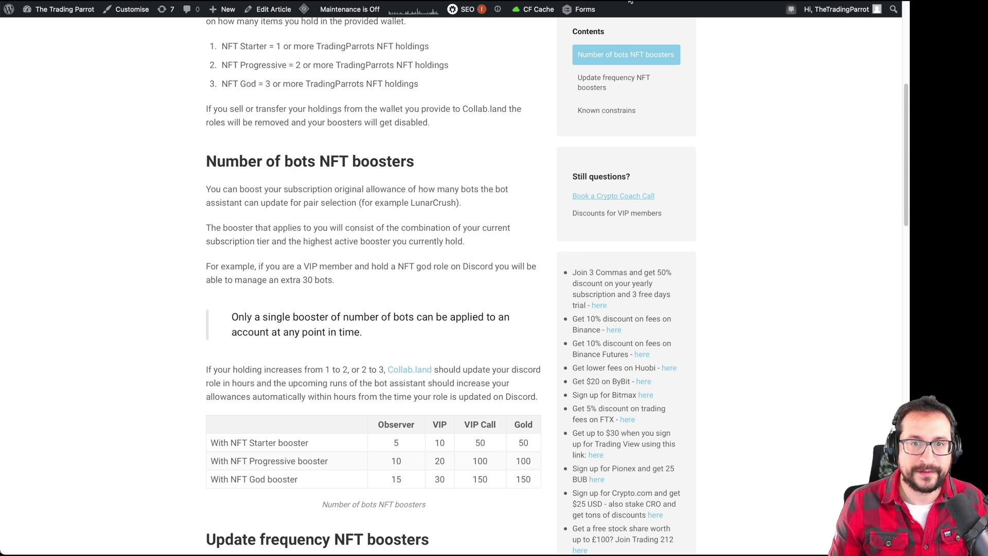
Highlight the NFT God booster row's bot counts and the With NFT God booster label.
key("ctrl+Tab")
key("ctrl+shift+Tab")
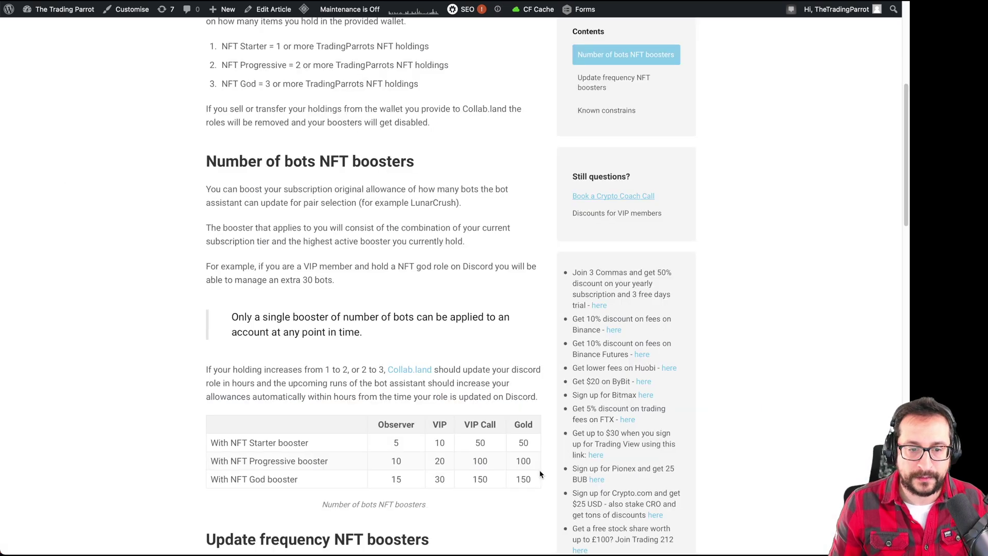
left_click_drag(278, 480, 540, 493)
left_click(526, 501)
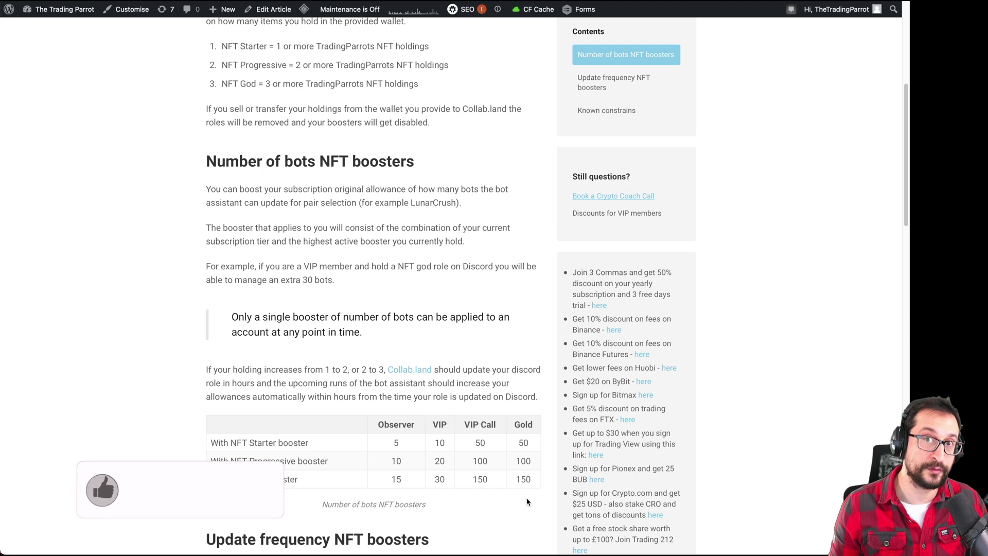
scroll(522, 500, "down", 6)
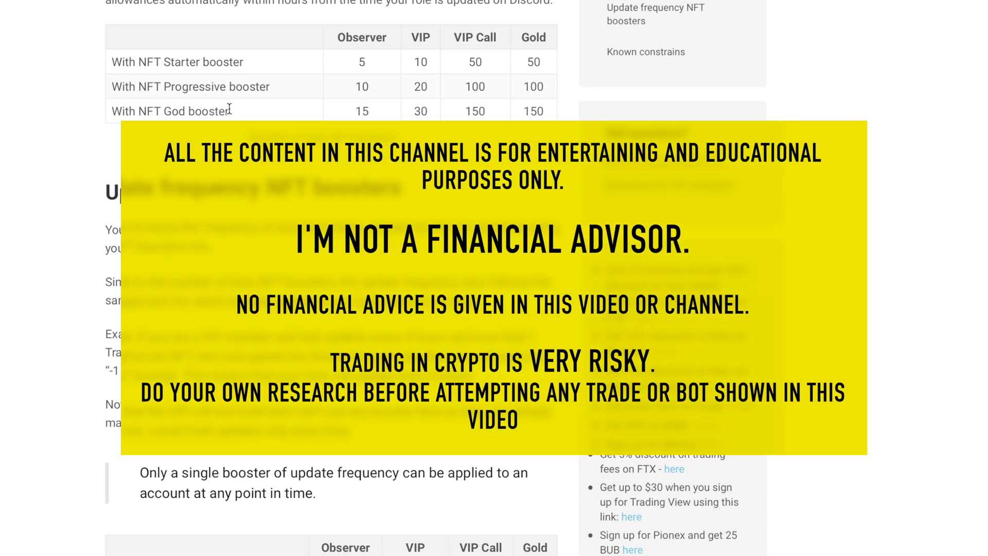
left_click_drag(229, 109, 113, 109)
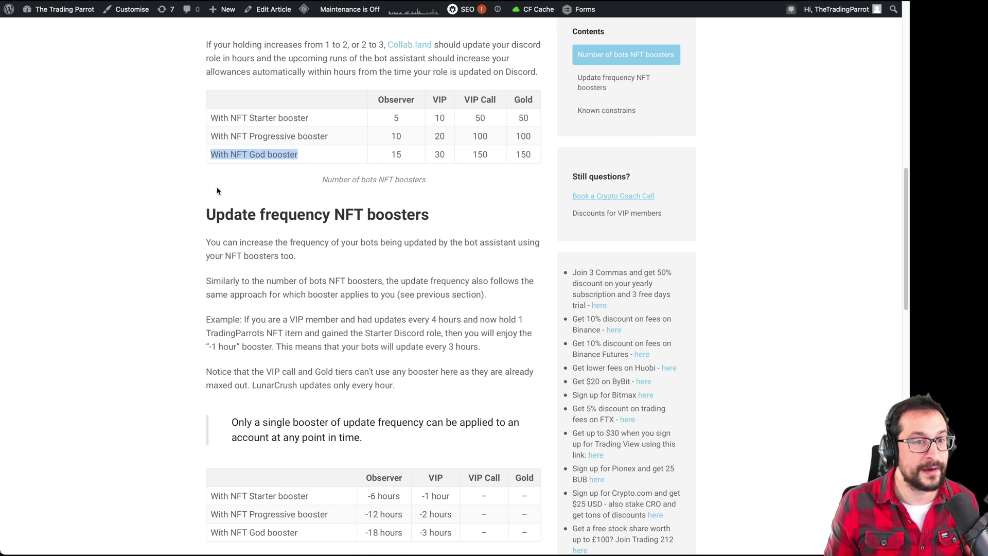
left_click(508, 170)
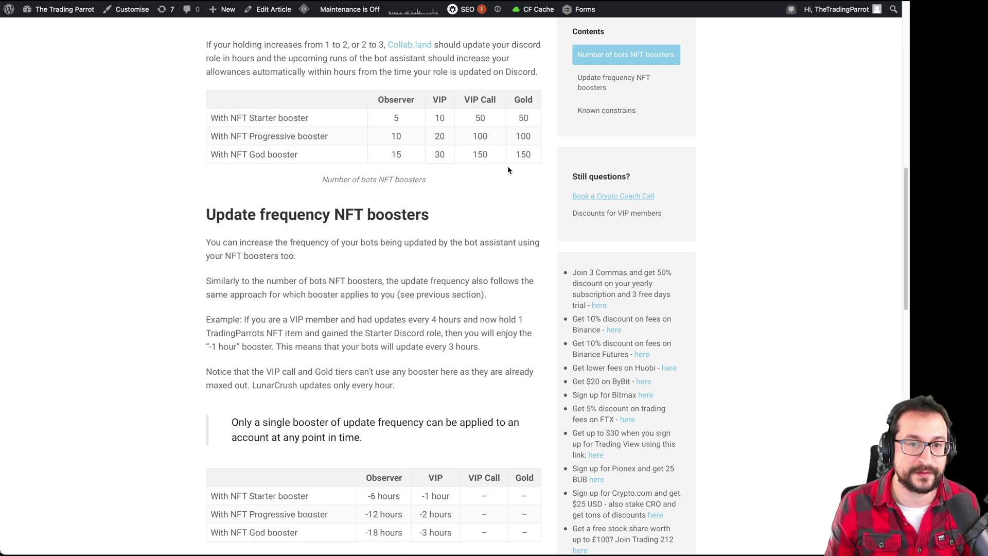
Compare the tiers page's once-a-day frequency with the Progressive and God frequency boosts.
scroll(507, 170, "down", 3)
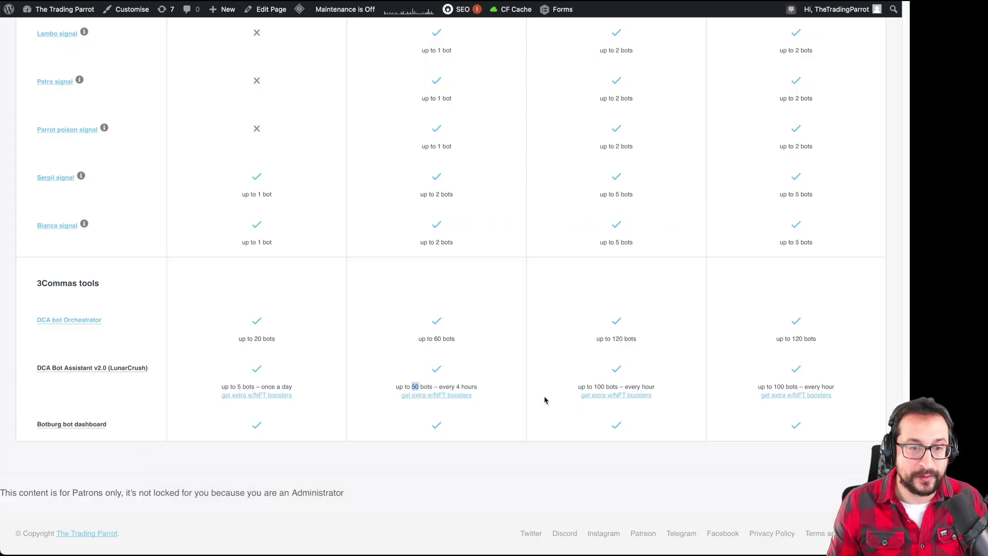
left_click(537, 371)
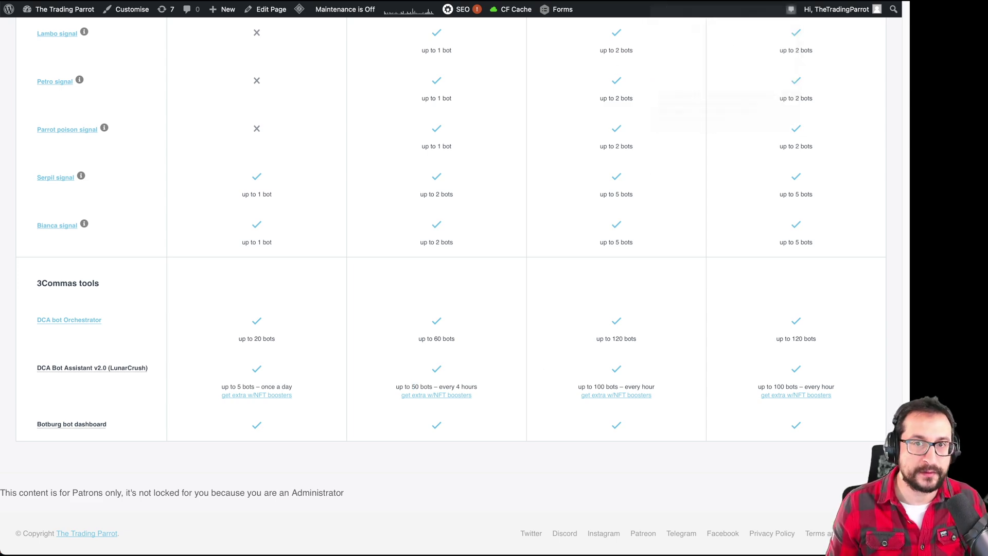
key("ctrl+shift+Tab")
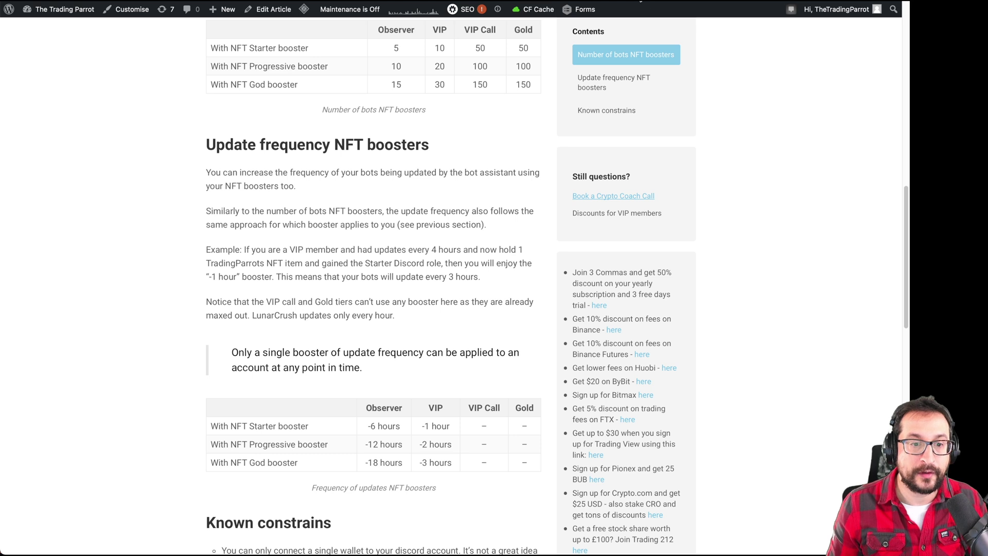
key("ctrl+Tab")
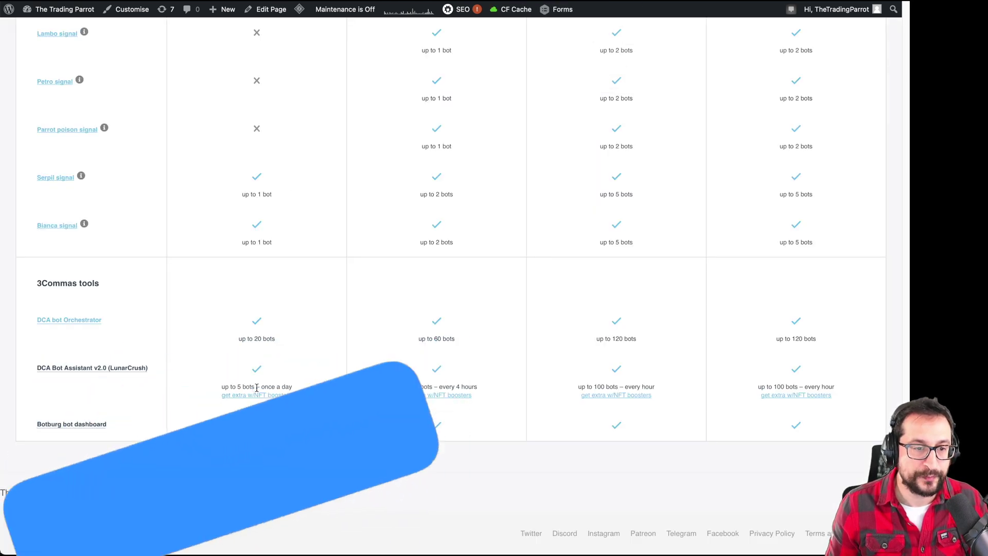
left_click_drag(261, 386, 298, 387)
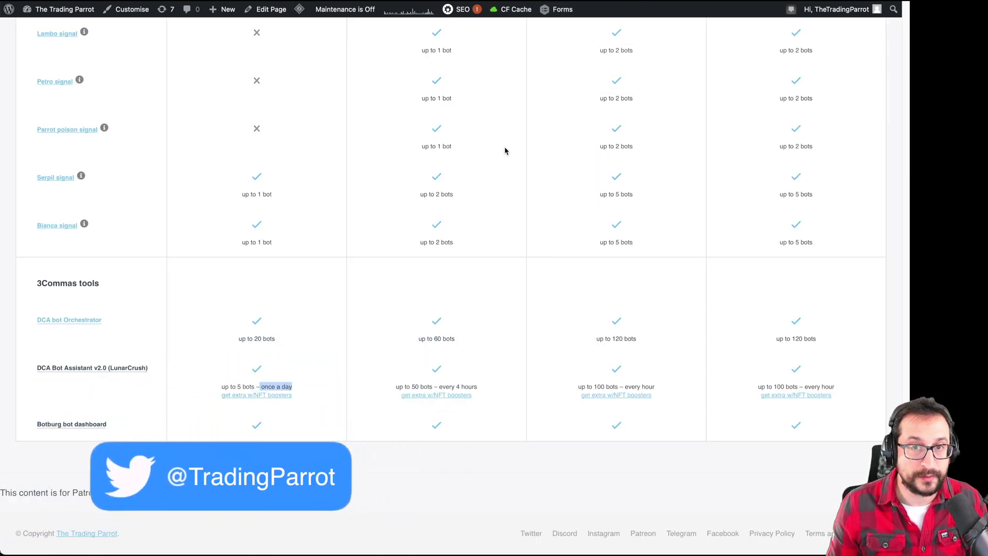
key("ctrl+Tab")
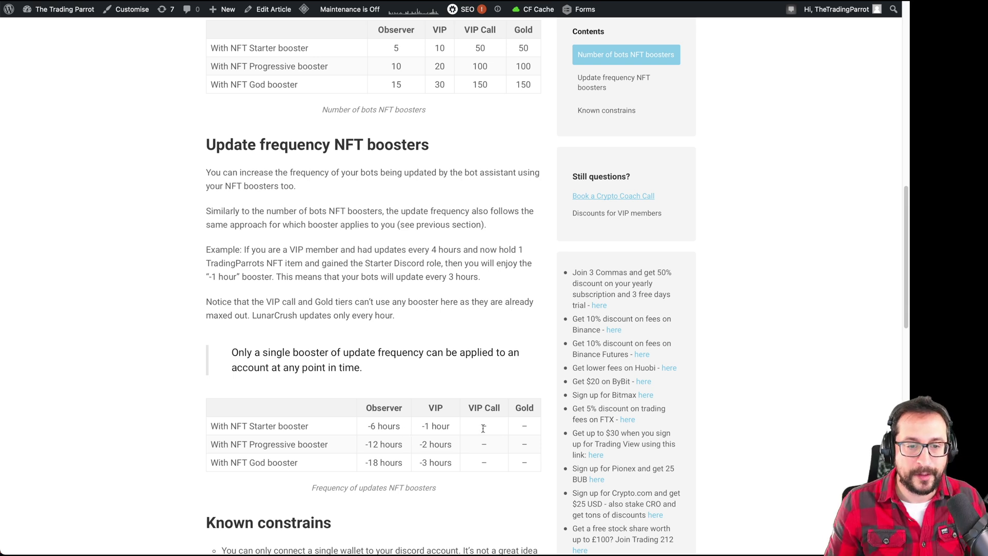
left_click_drag(482, 426, 526, 462)
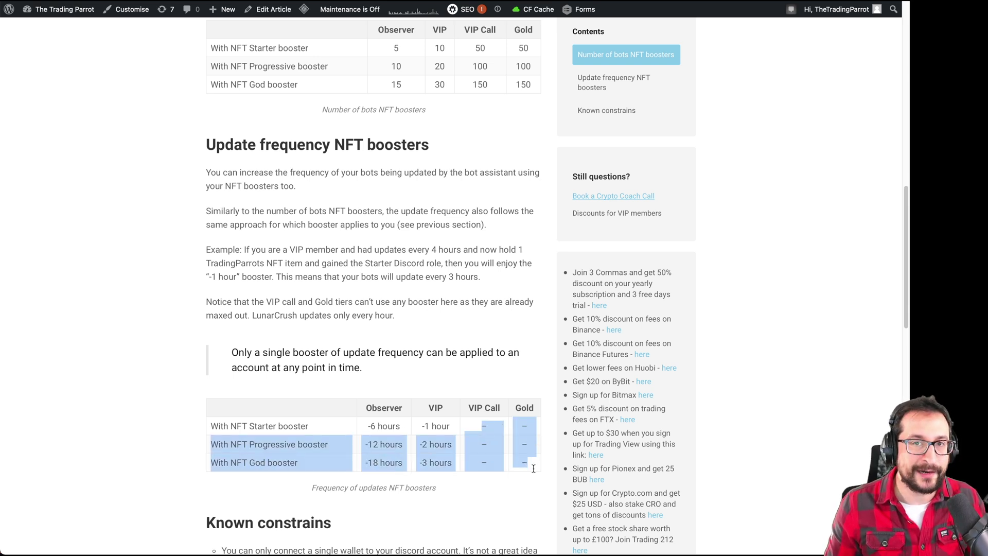
left_click(533, 468)
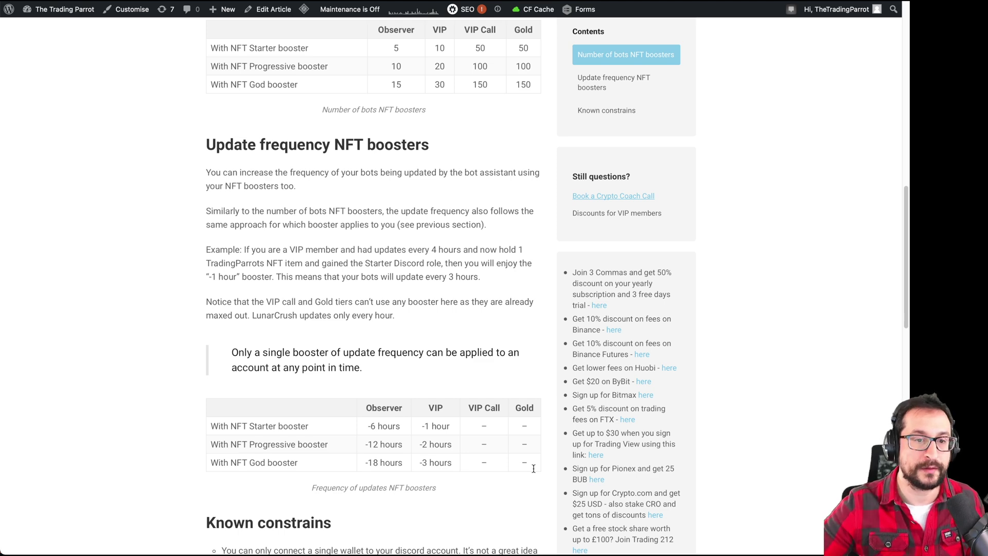
Highlight the three Known constrains bullet points for NFT boosters.
scroll(481, 393, "down", 3)
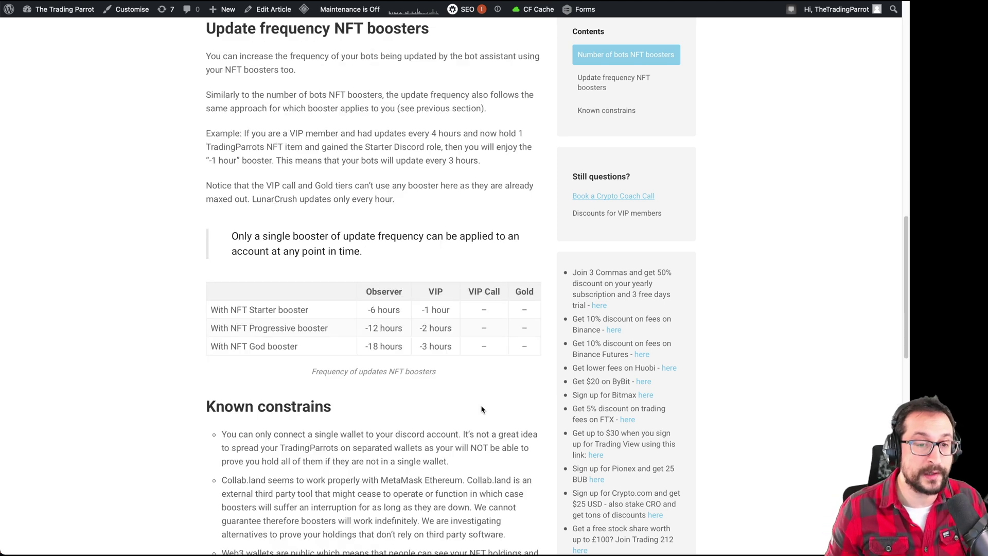
scroll(458, 393, "down", 4)
left_click_drag(221, 266, 402, 486)
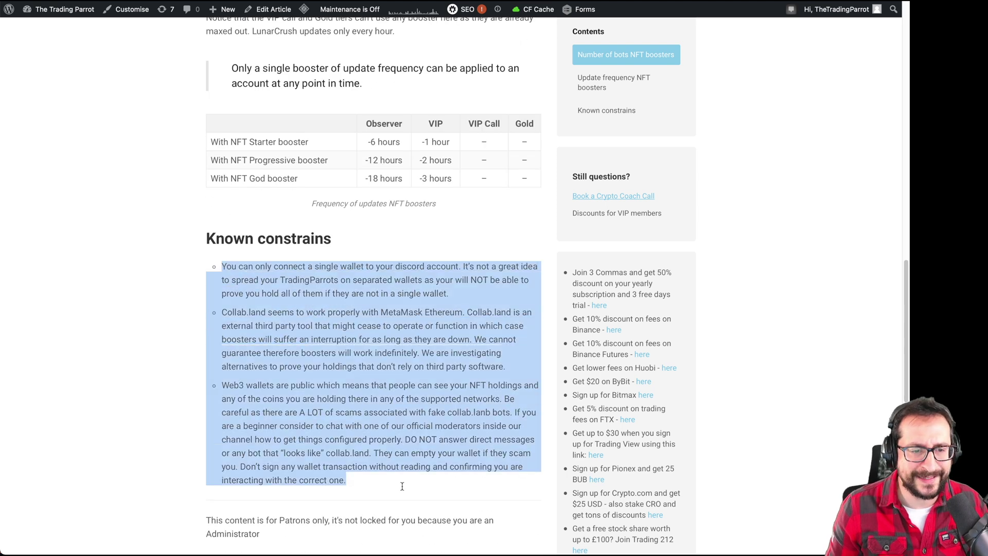
left_click(429, 366)
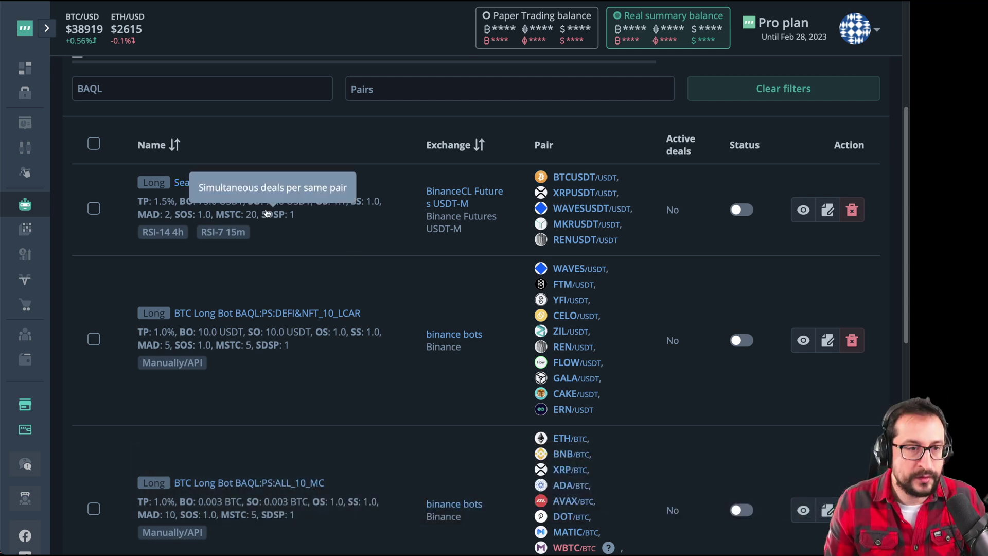
mouse_move(267, 354)
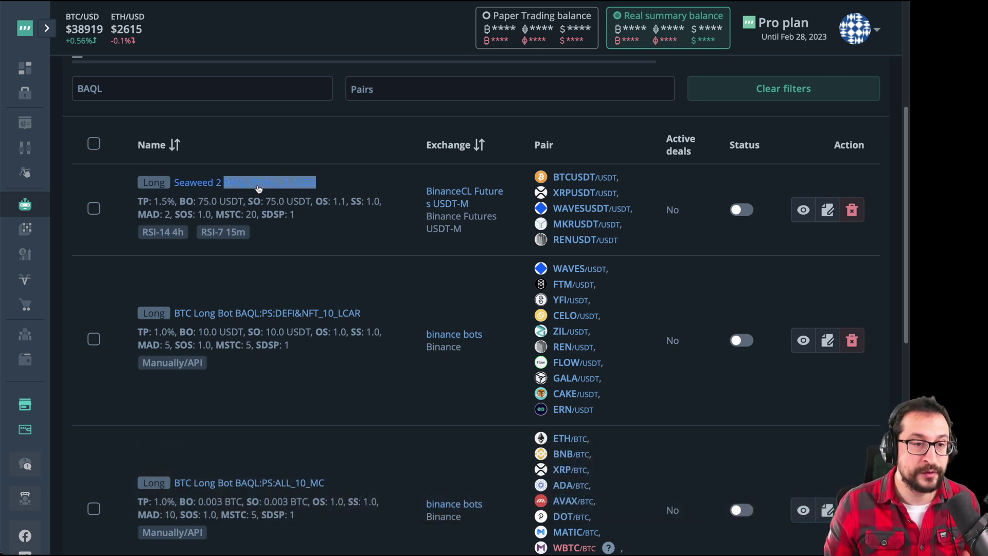
left_click(325, 188)
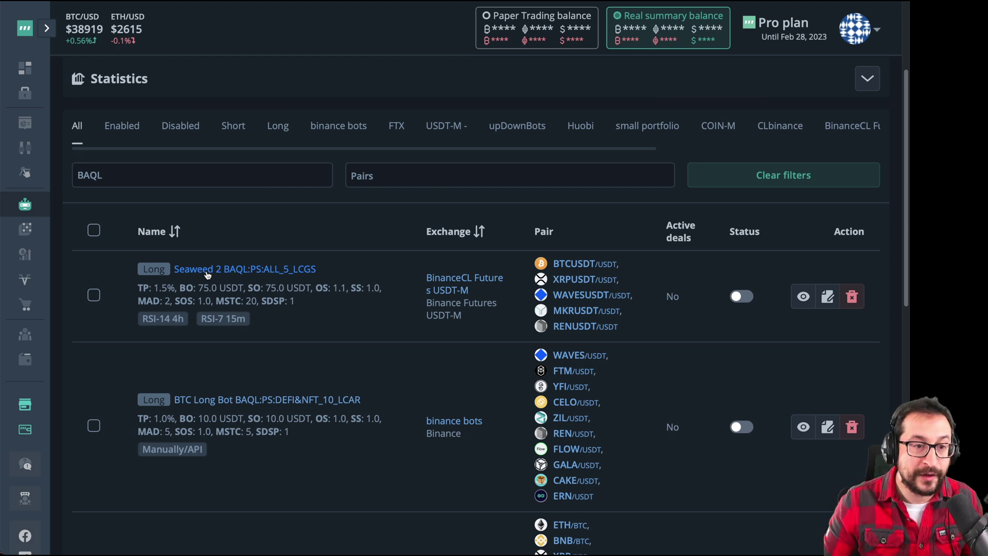
left_click_drag(322, 270, 176, 276)
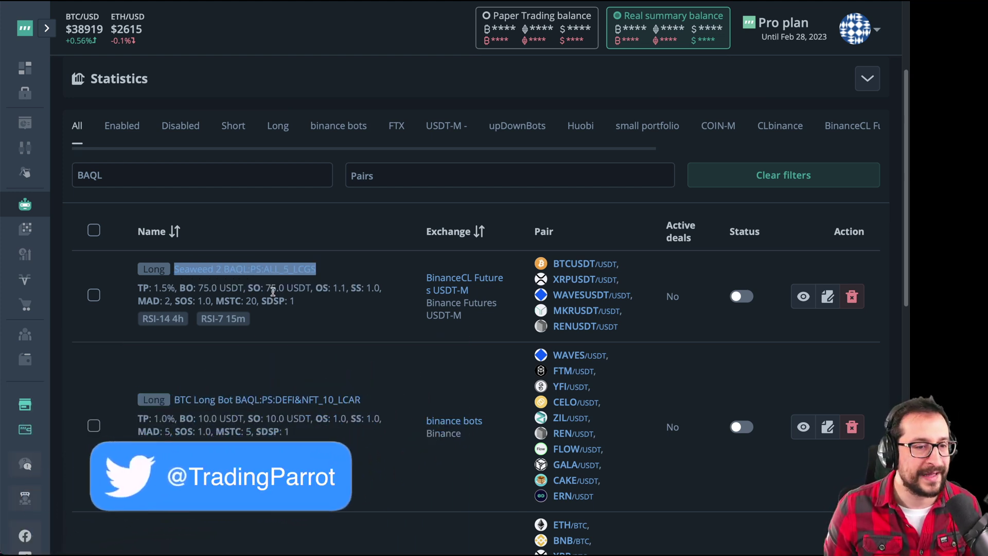
left_click(312, 302)
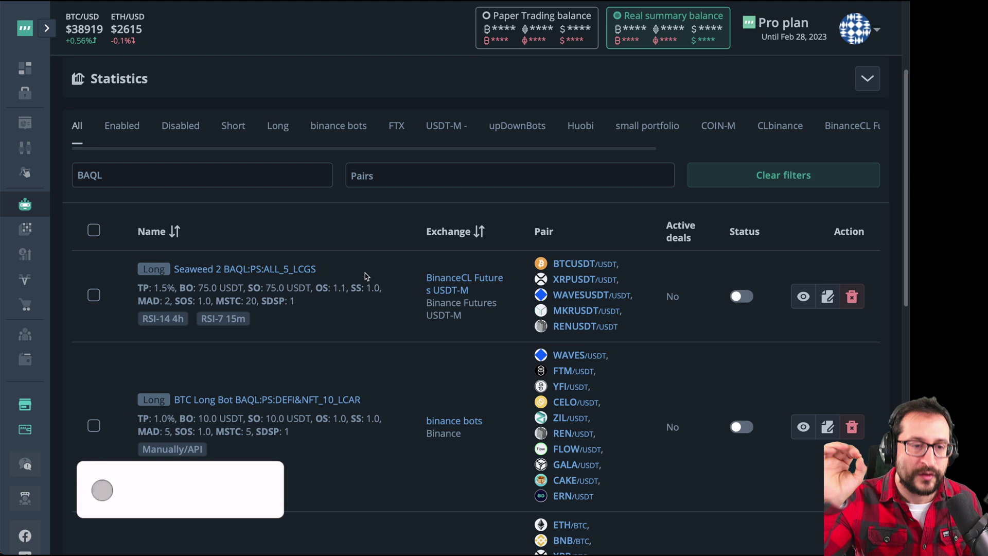
scroll(267, 276, "down", 1)
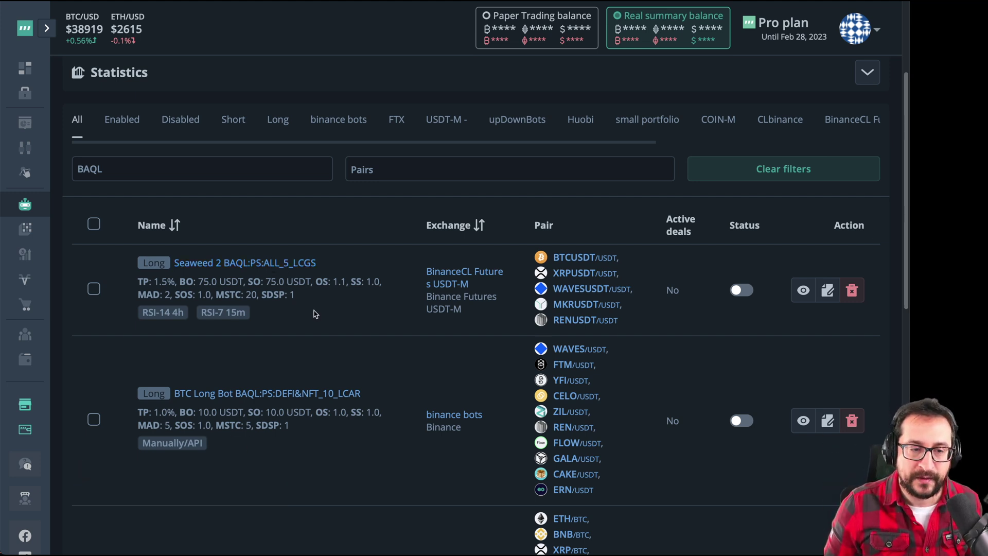
scroll(315, 313, "up", 3)
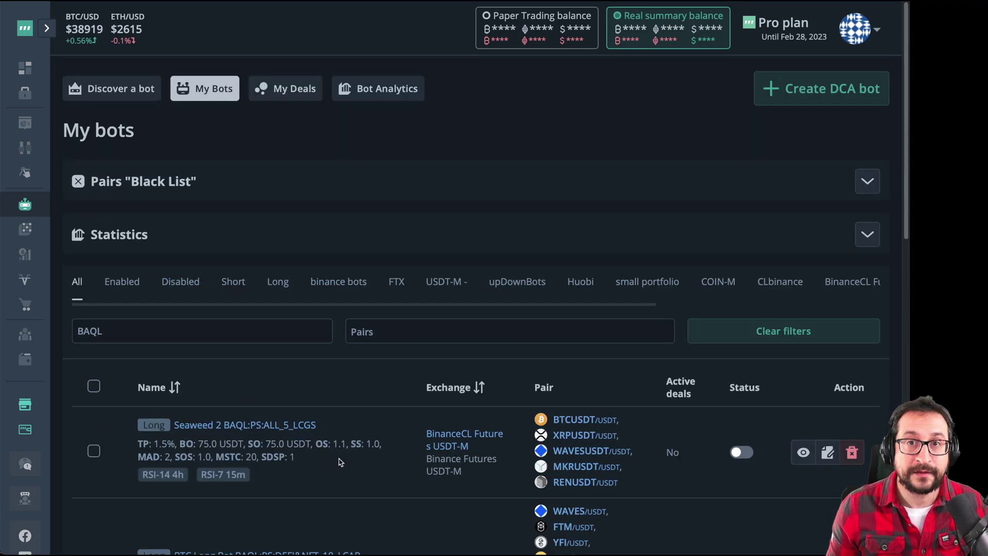